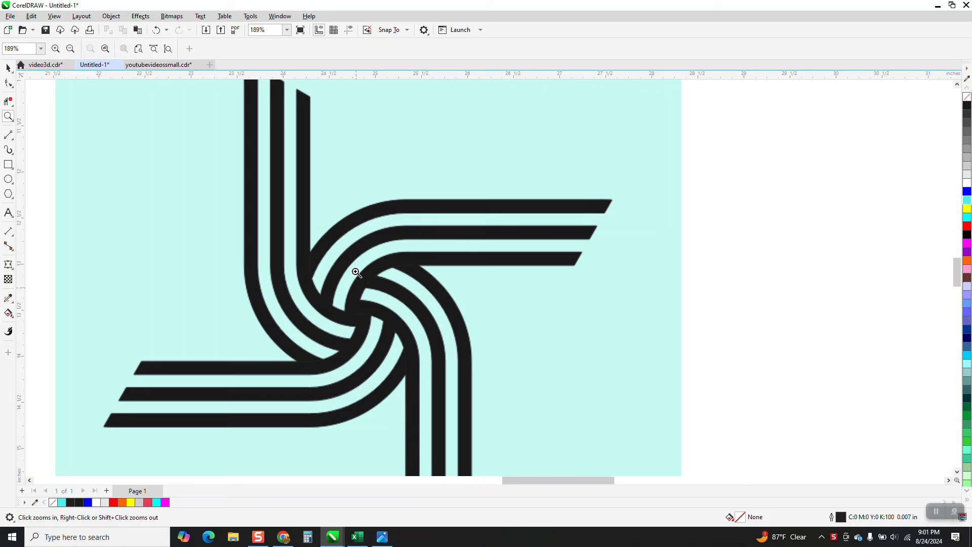
- Draw an upright rectangle about 3.54 by 7.2 inches beside the reference artwork and round all its corners to 5 inches
scroll(675, 204, down, 3)
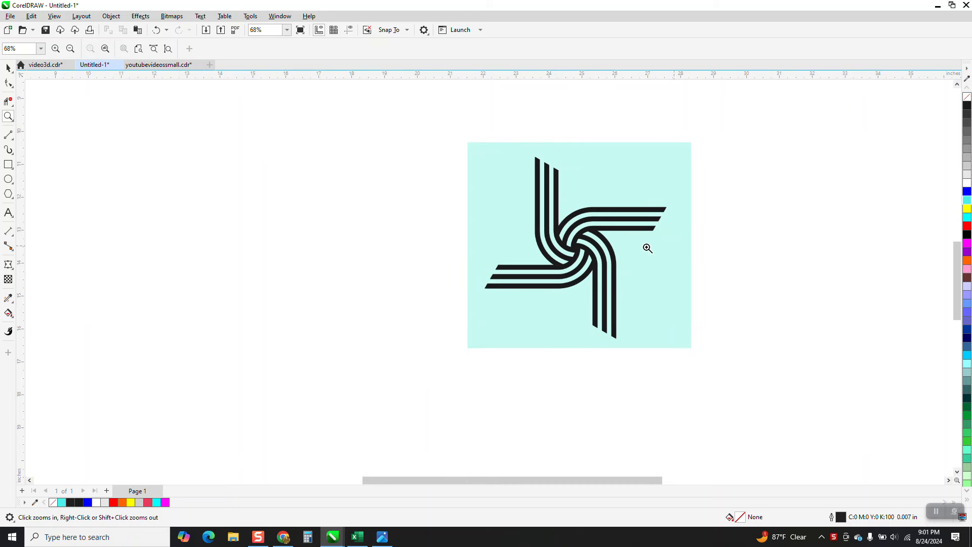
click(8, 164)
drag(348, 147, 232, 385)
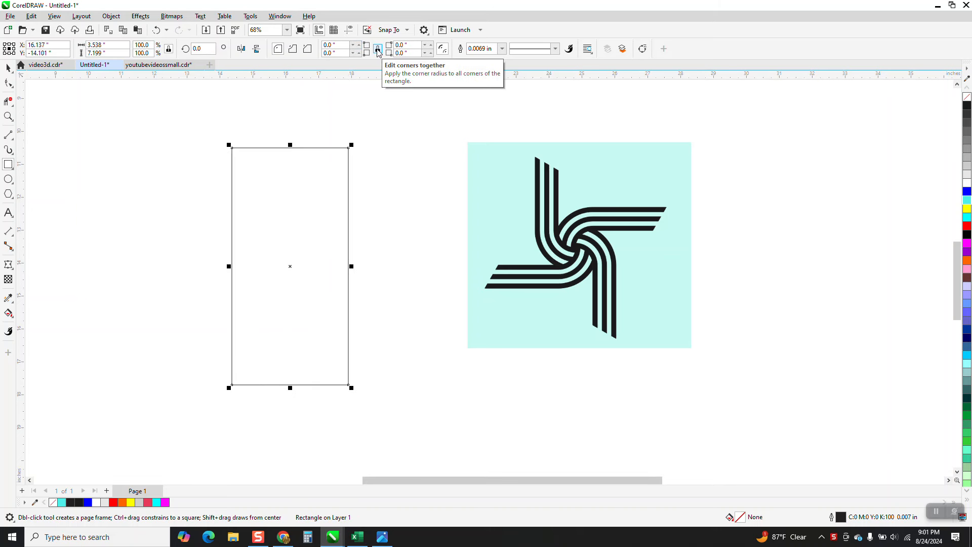
click(334, 45)
text(5)
key(Return)
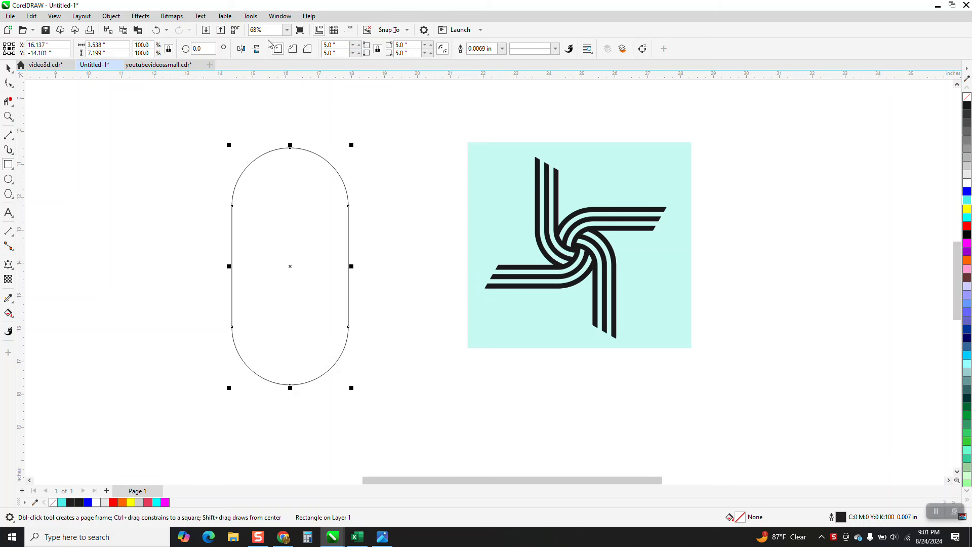
- Rotate the rounded rectangle 90 degrees
click(203, 48)
text(90)
key(Return)
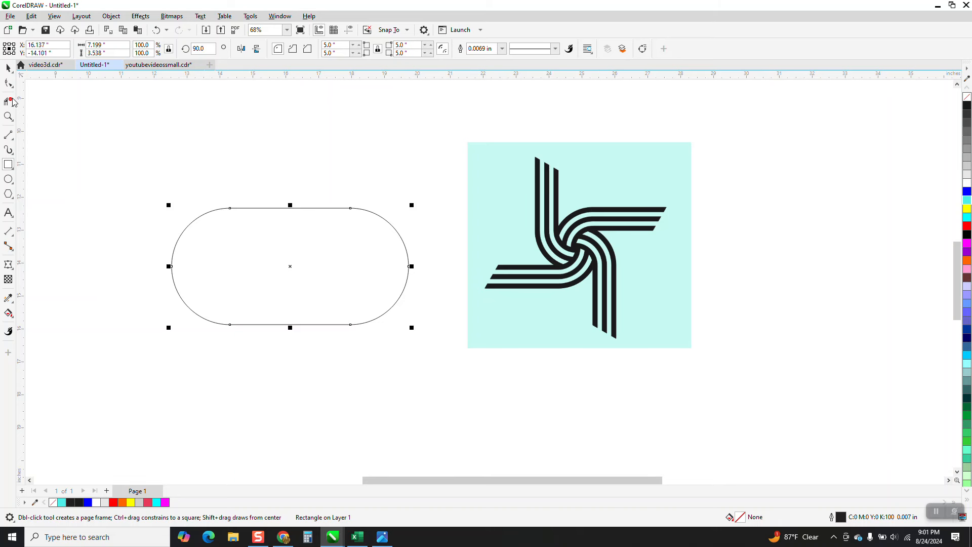
- Apply an inside contour with 5 steps and a 0.175-inch offset to the rounded rectangle
key(space)
drag(137, 165, 433, 340)
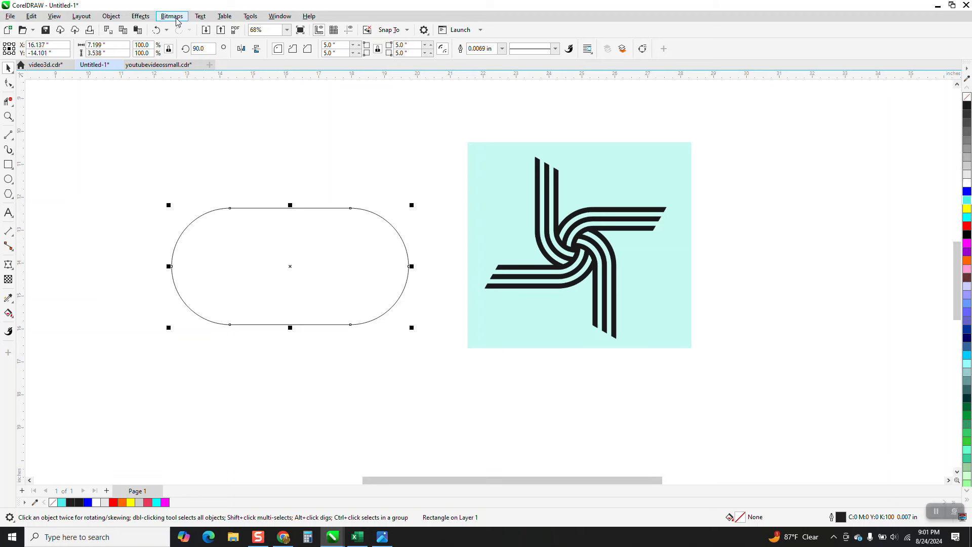
click(142, 16)
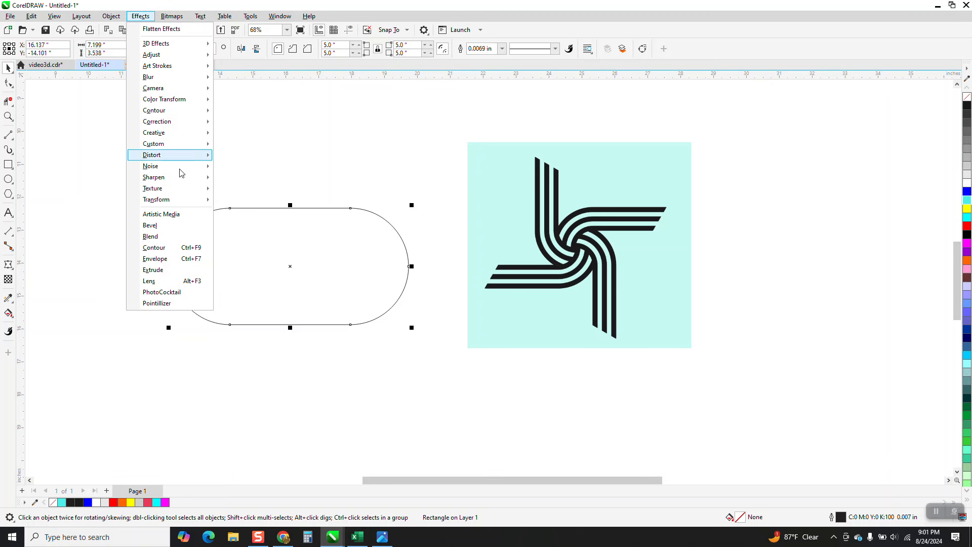
click(375, 190)
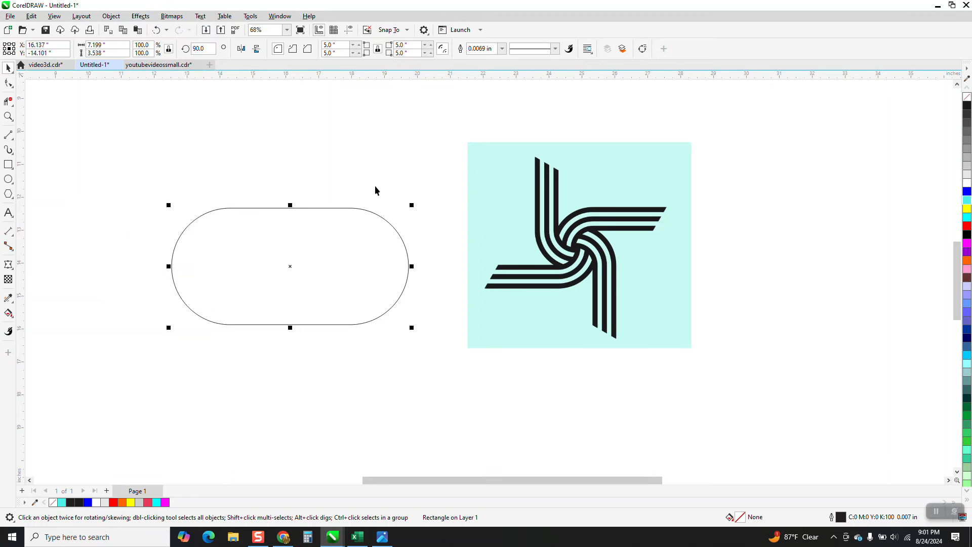
key(ctrl+F9)
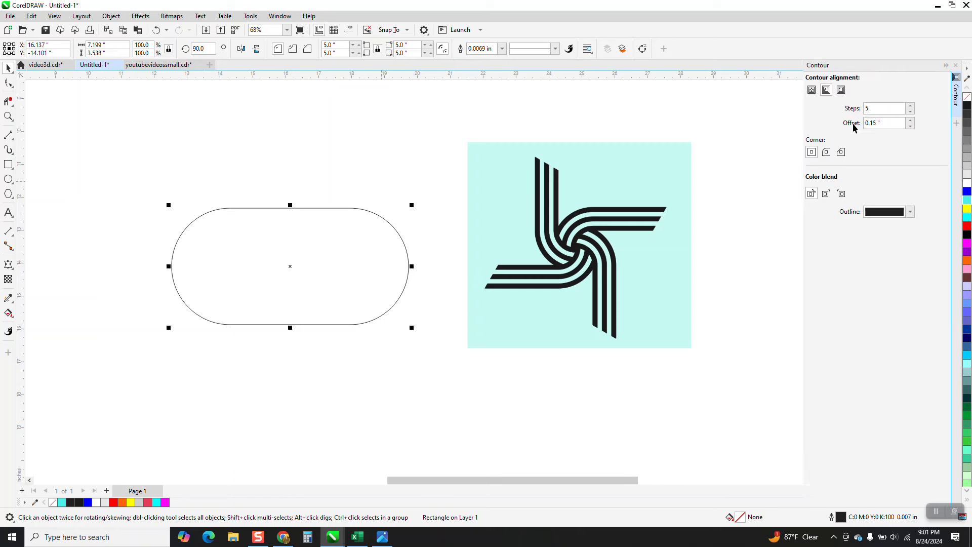
click(880, 343)
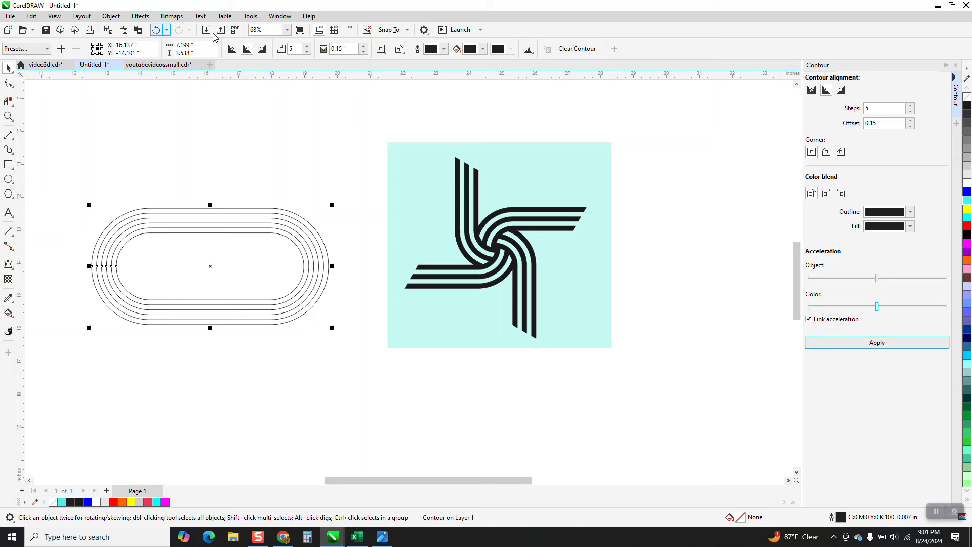
click(156, 30)
drag(887, 123, 830, 127)
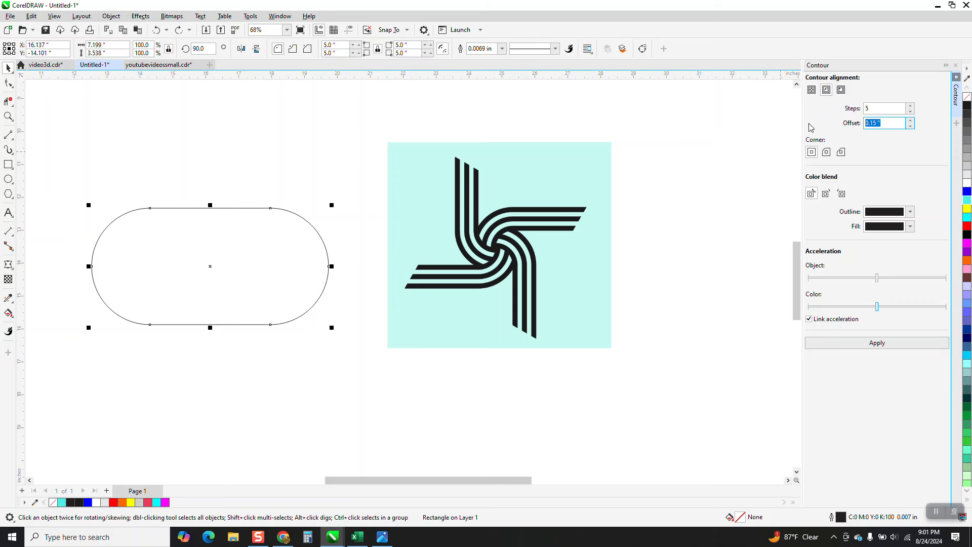
text(.)
click(876, 344)
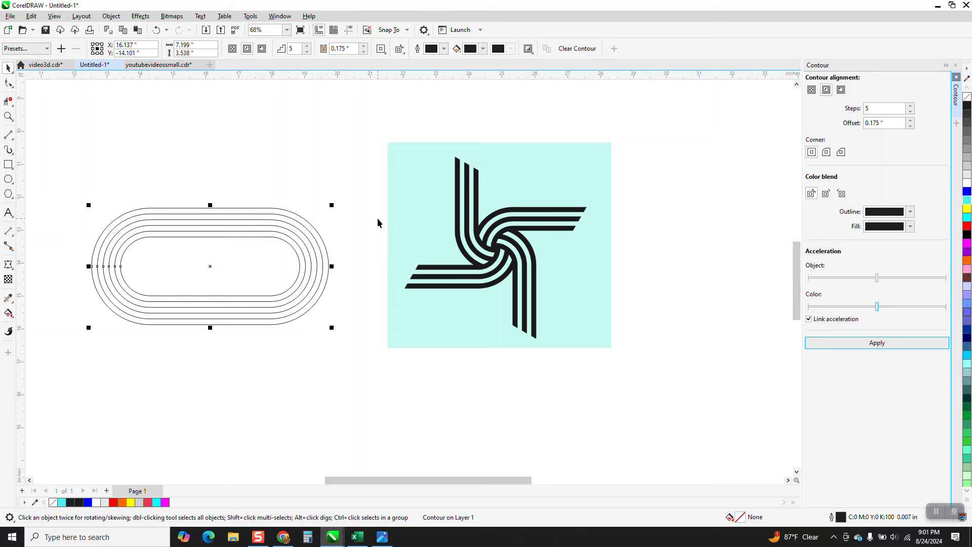
- Break the contour apart from the rounded rectangle and group all the nested outlines
click(112, 16)
click(153, 250)
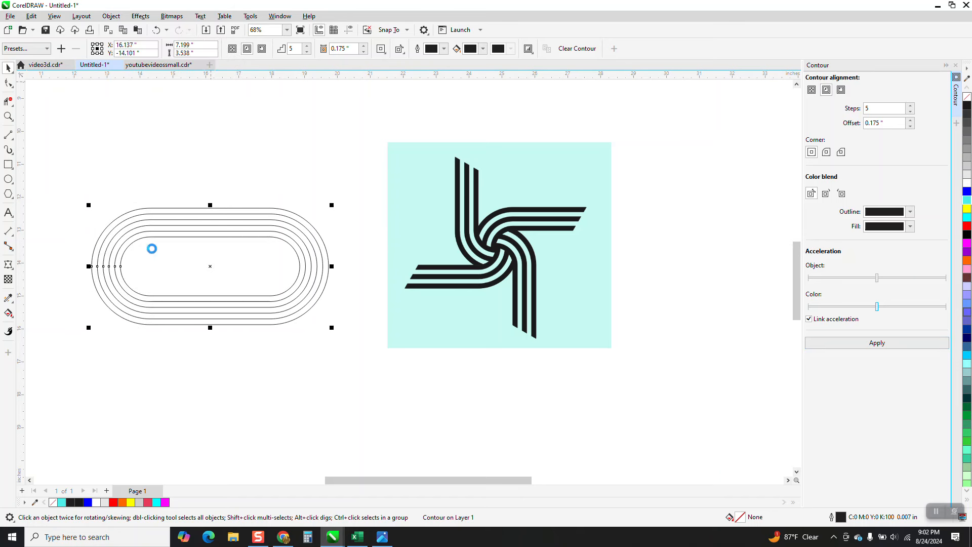
drag(69, 169, 353, 355)
click(112, 16)
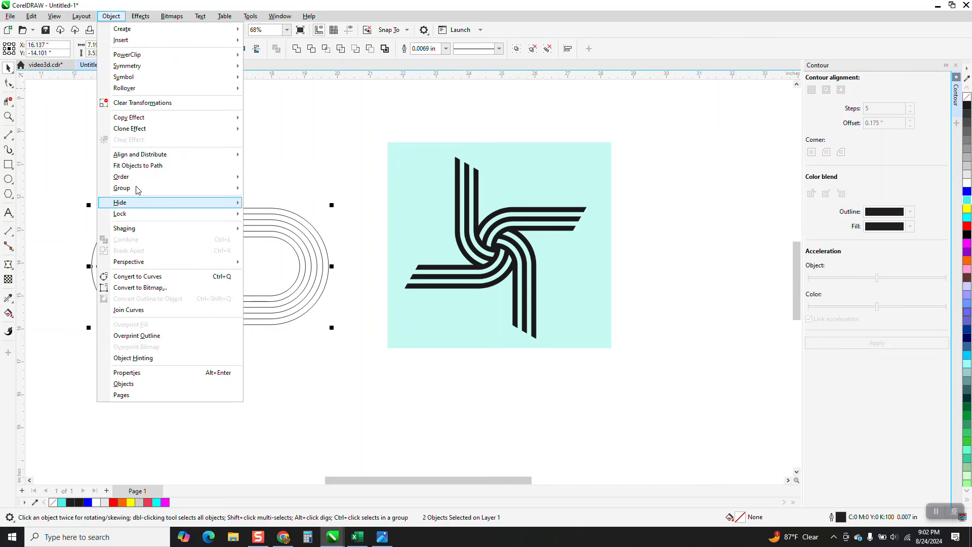
mouse_move(141, 188)
click(273, 191)
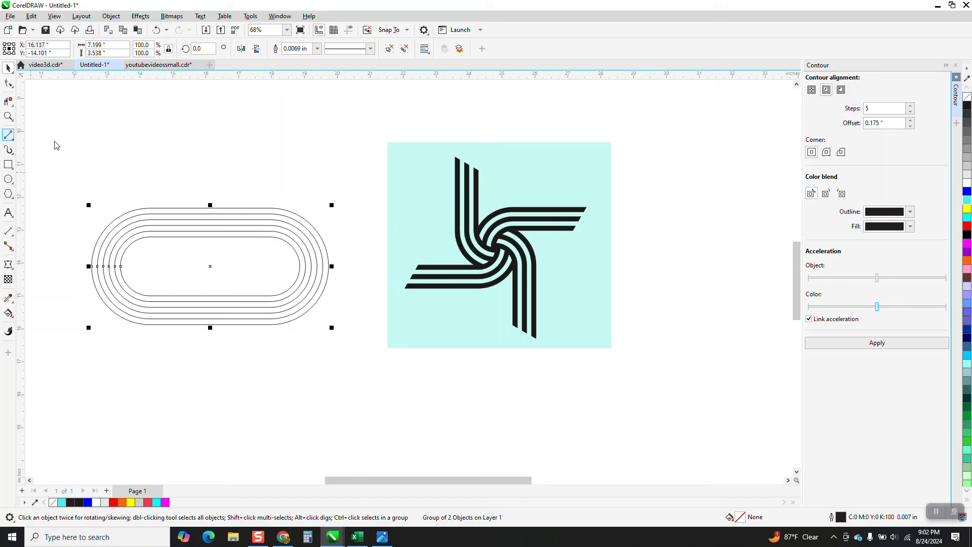
- Draw a vertical line about 7.72 inches long across the nested outlines and rotate it -45 degrees
drag(198, 124, 217, 377)
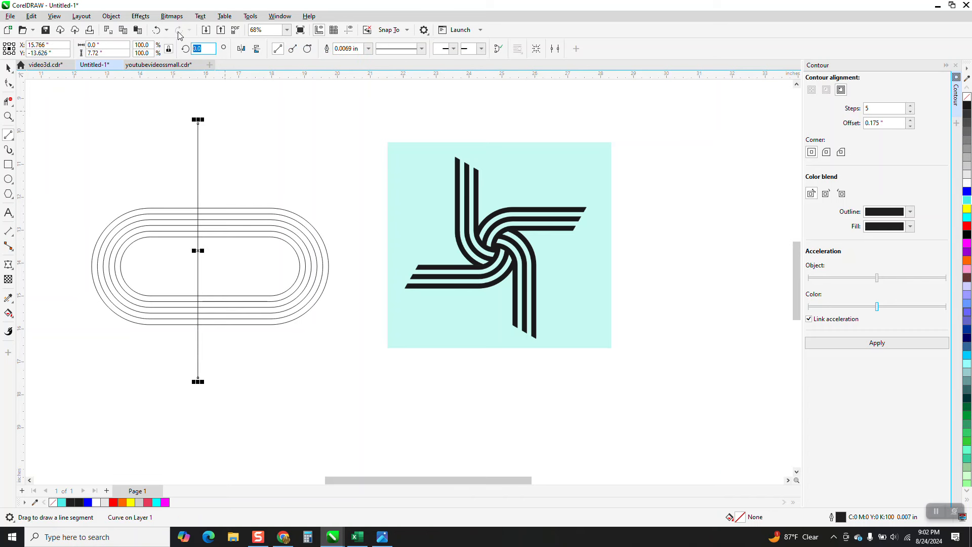
text(-45)
key(Return)
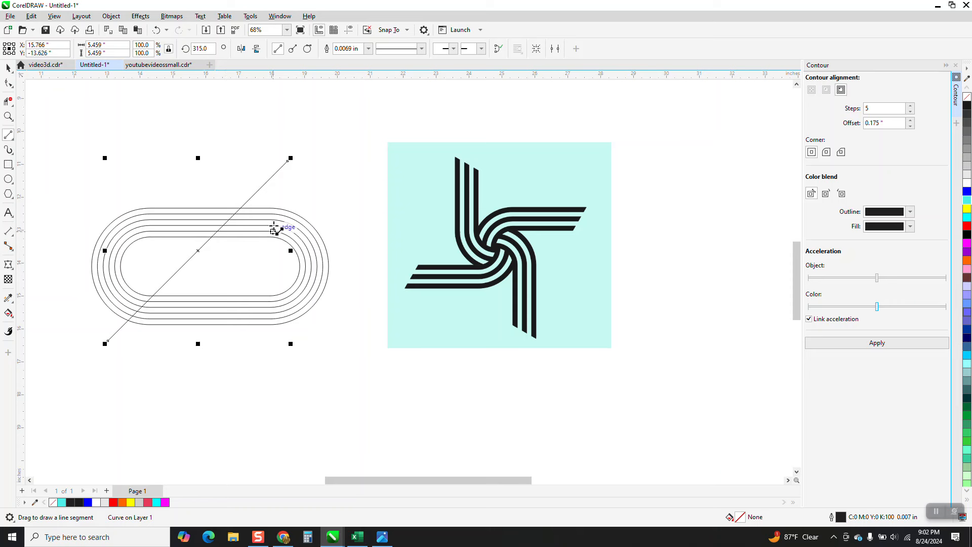
- Move the diagonal line about 1 inch to the right across the nested outlines
click(8, 116)
drag(183, 187, 467, 383)
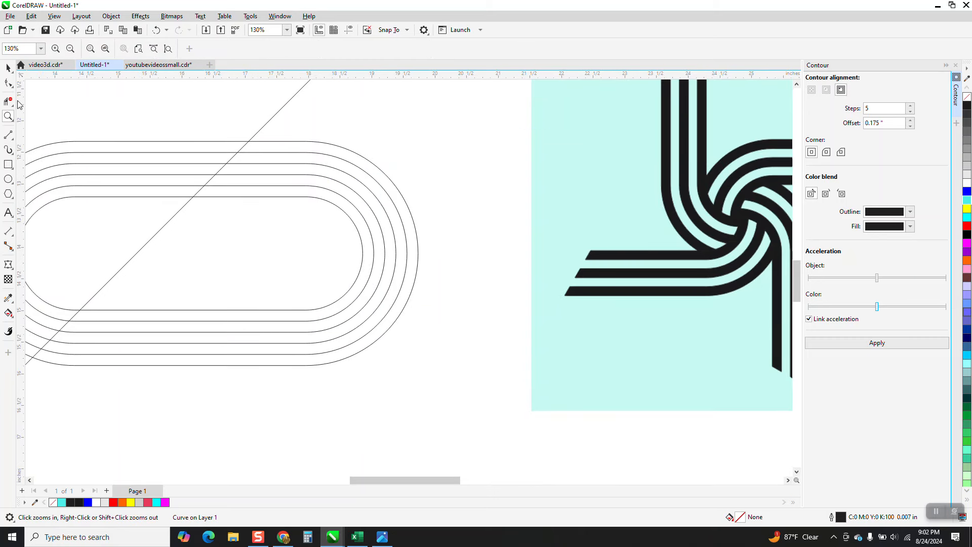
drag(257, 134, 320, 137)
scroll(340, 149, down, 2)
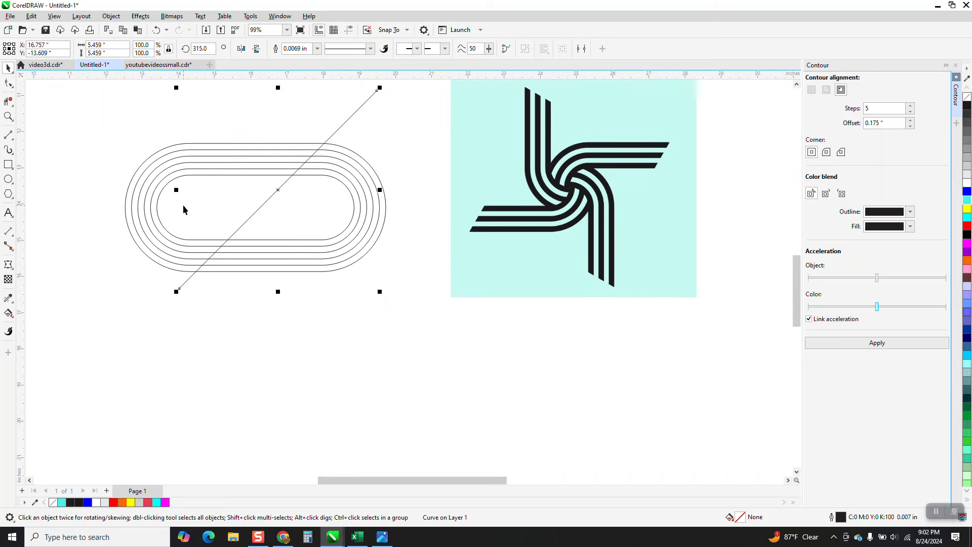
- Draw a horizontal line about 7.78 inches long below the outlines and centre it on the page
click(8, 134)
click(144, 346)
click(434, 346)
key(p)
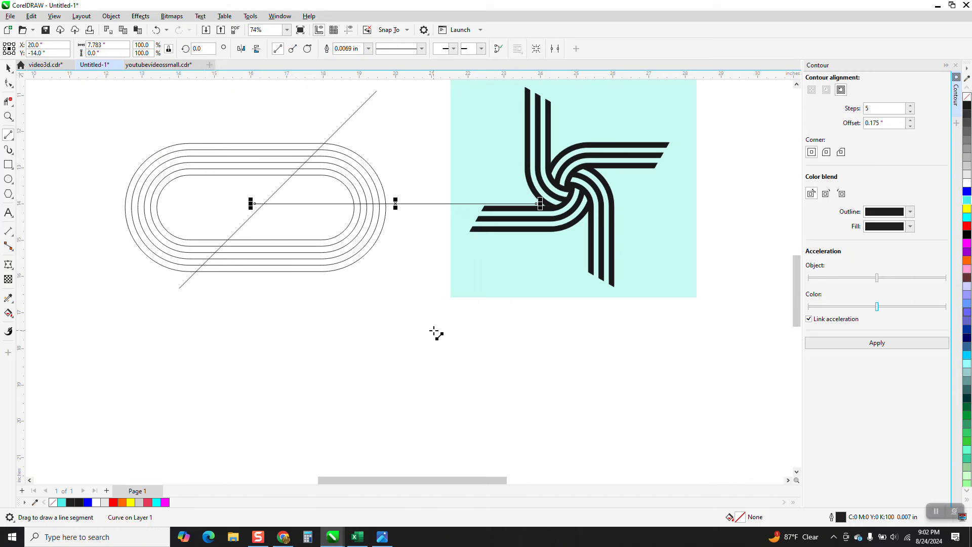
scroll(423, 297, down, 1)
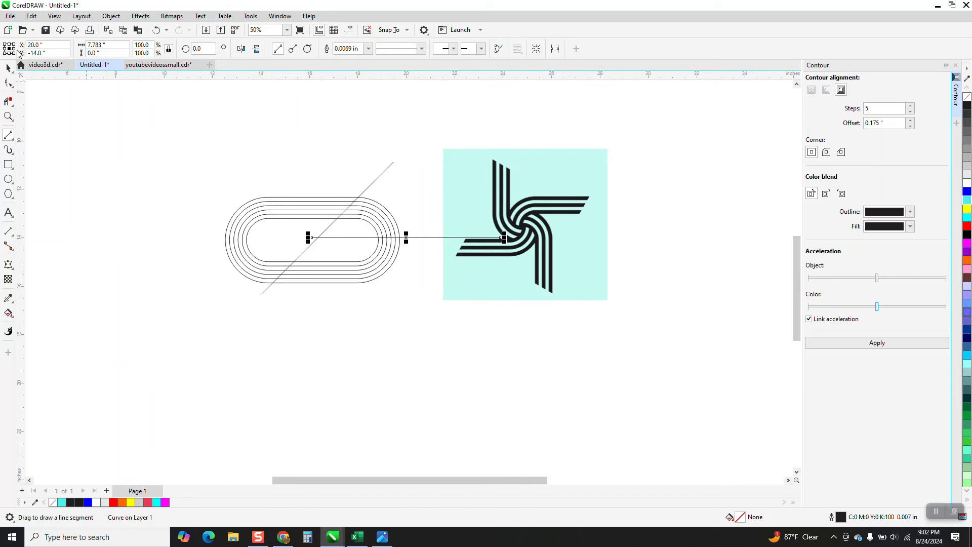
- Move the reference artwork to the right and align the nested outlines and both lines on a common centre
key(space)
drag(493, 194, 666, 201)
drag(187, 150, 602, 332)
key(e)
key(c)
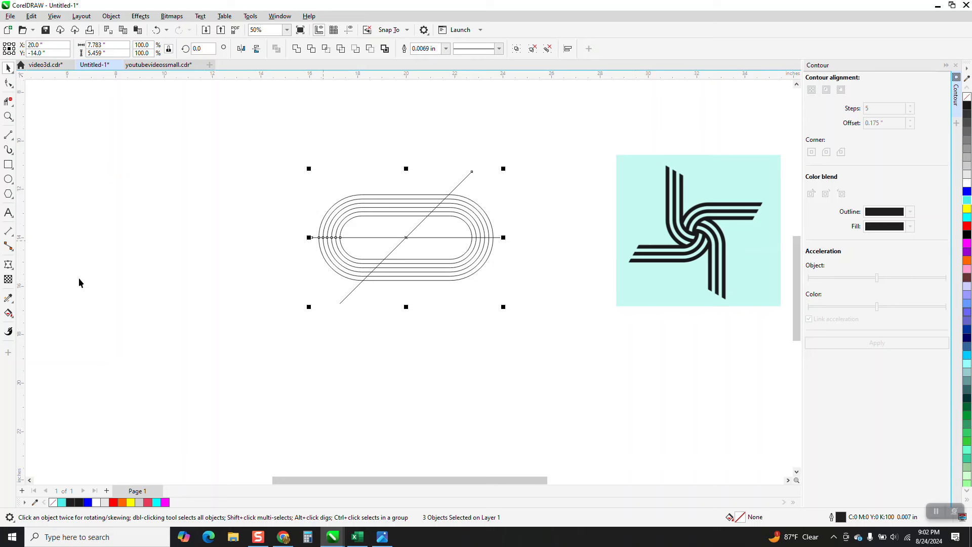
- Group the nested outlines with the diagonal and horizontal lines
click(9, 312)
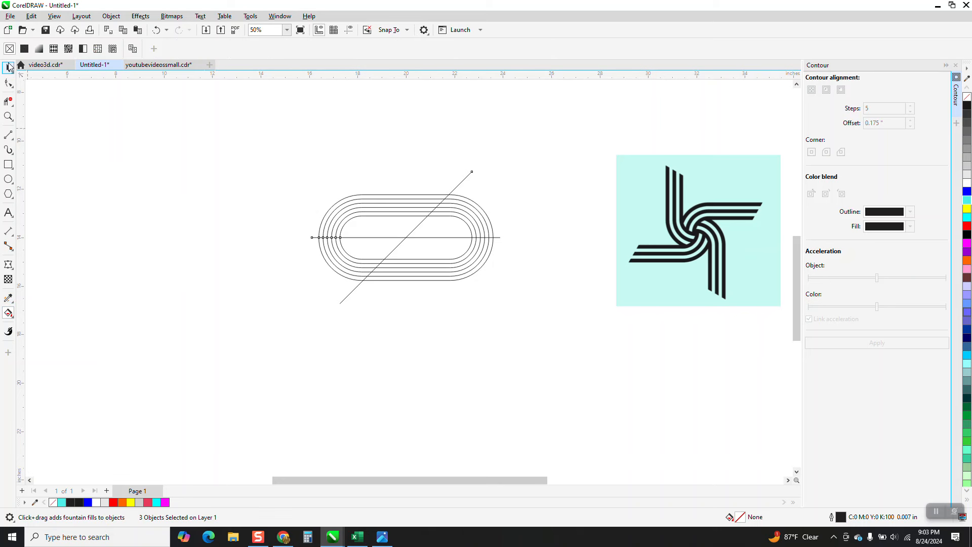
click(8, 67)
drag(292, 135, 436, 303)
drag(520, 335, 522, 336)
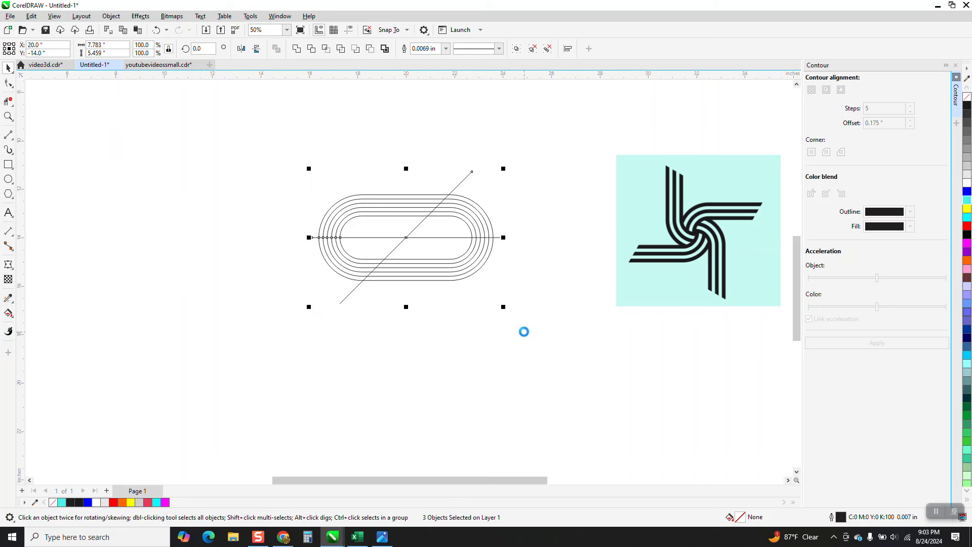
key(ctrl+g)
- Smart-fill three alternating bands in black in the upper-left section between the horizontal and diagonal lines
click(13, 318)
click(40, 323)
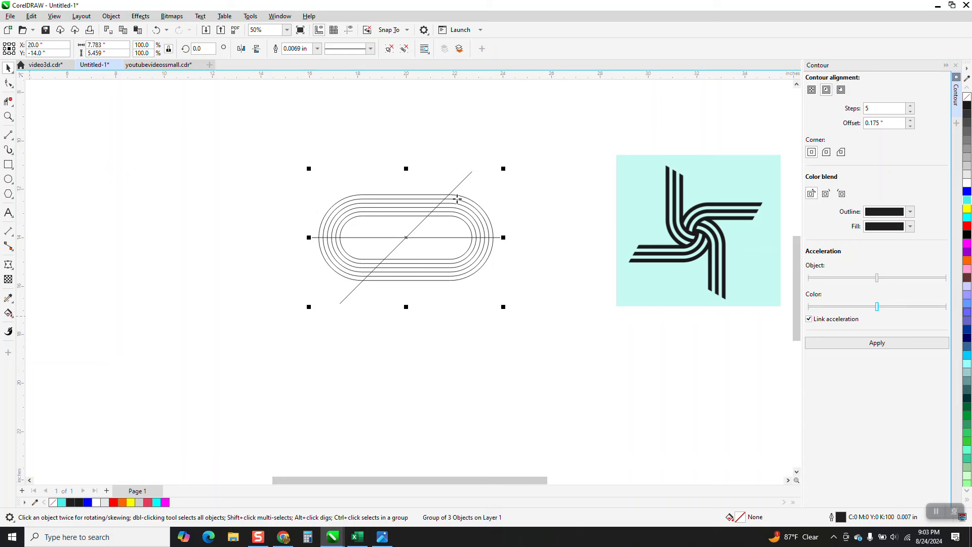
click(438, 201)
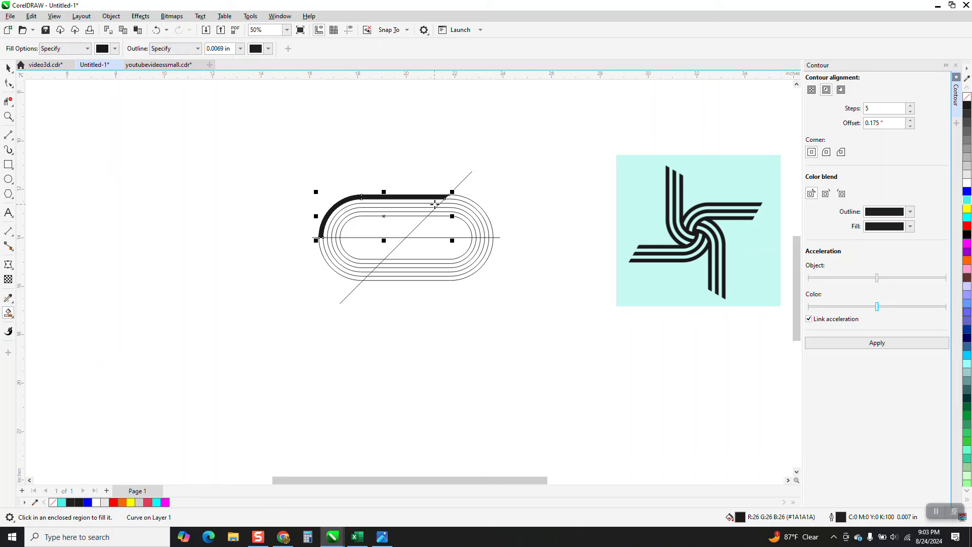
click(433, 206)
click(424, 214)
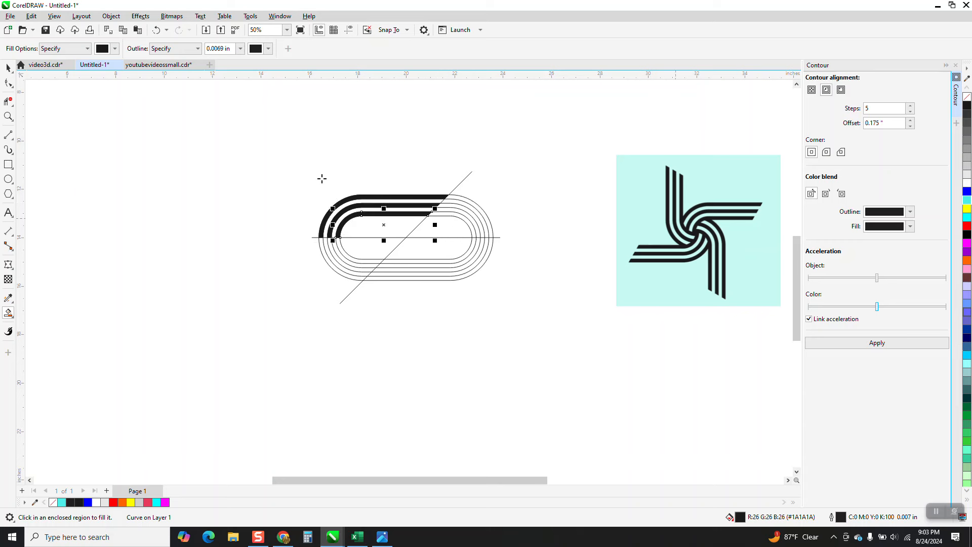
- Select the three black bands without the guide outlines and group them
click(8, 68)
click(485, 229)
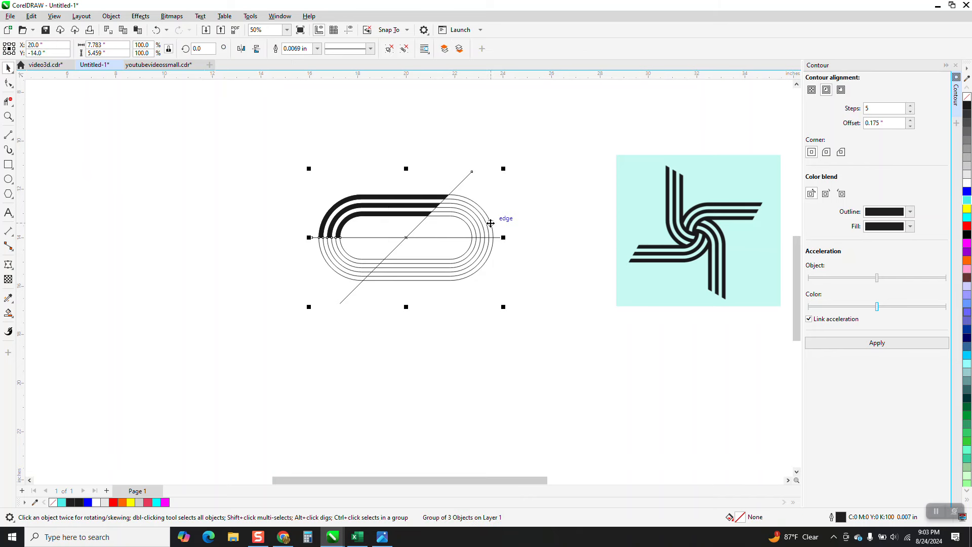
drag(287, 165, 468, 262)
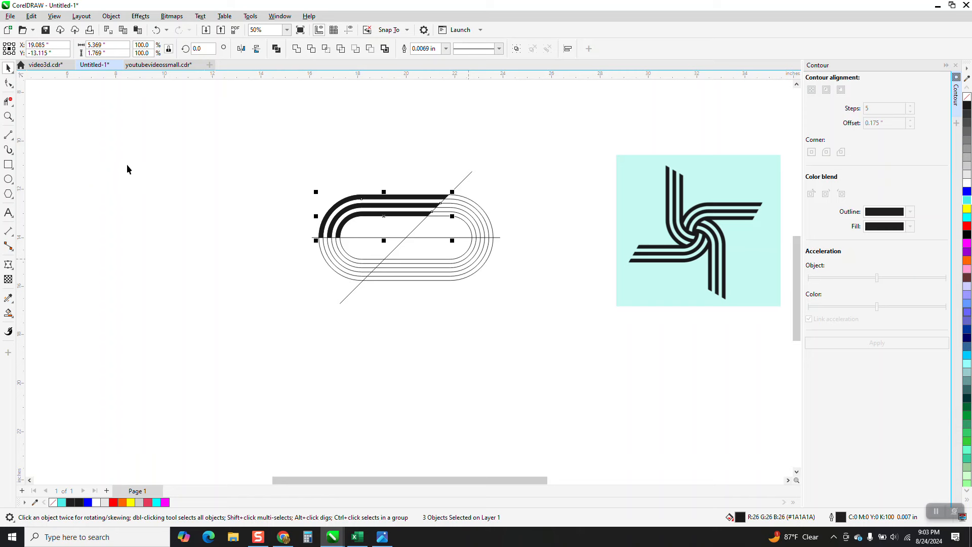
click(9, 116)
drag(271, 174, 563, 298)
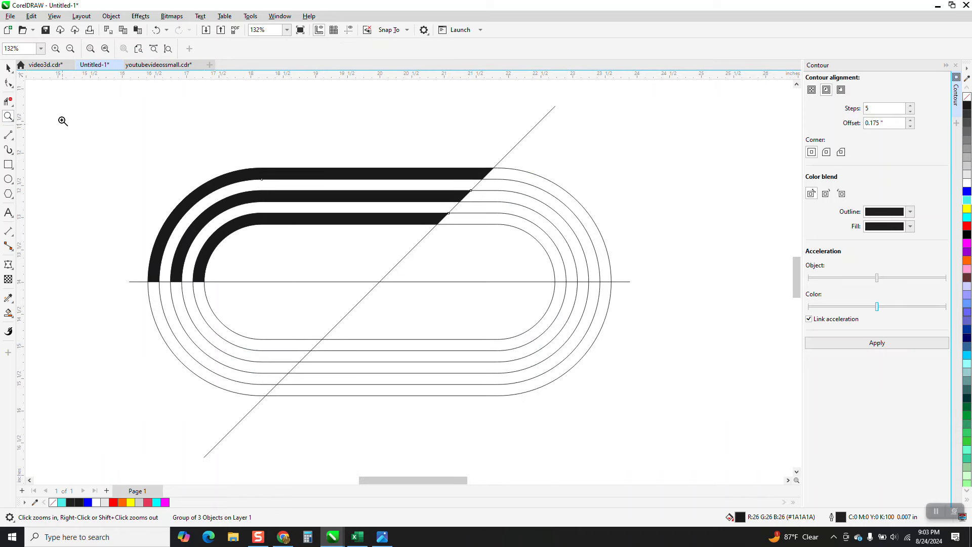
- Place the band group's rotation centre on the innermost band's lower inner corner and make a copy rotated 90 degrees
click(9, 68)
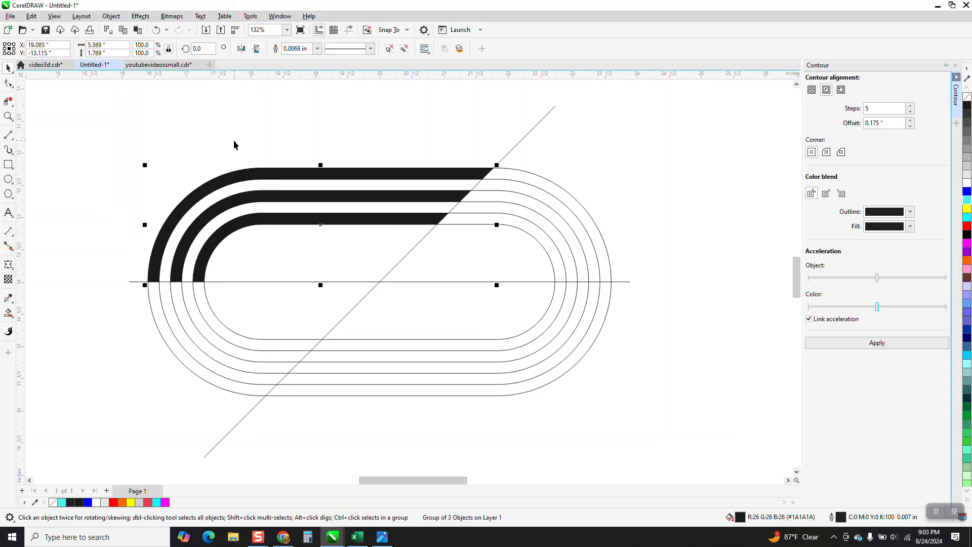
click(319, 215)
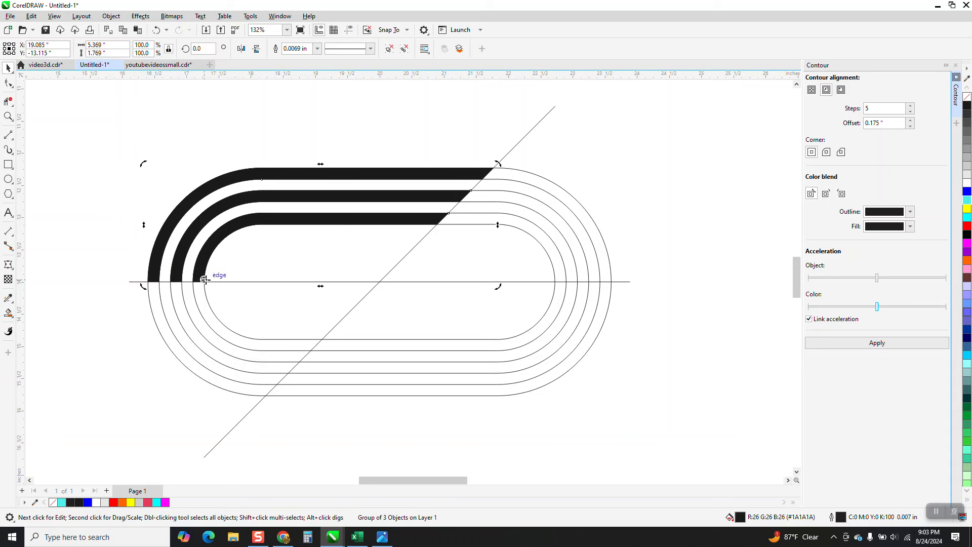
drag(204, 279, 204, 281)
text(90)
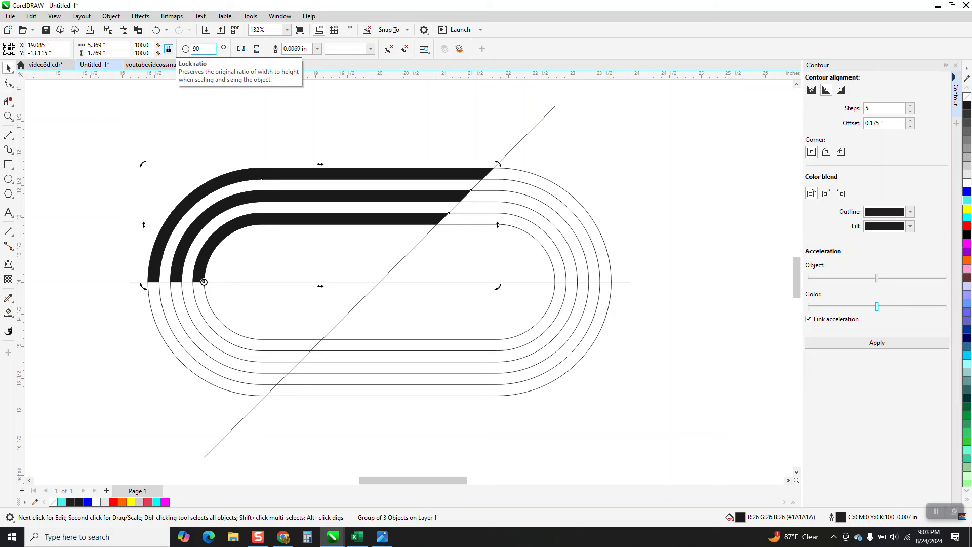
key(Return)
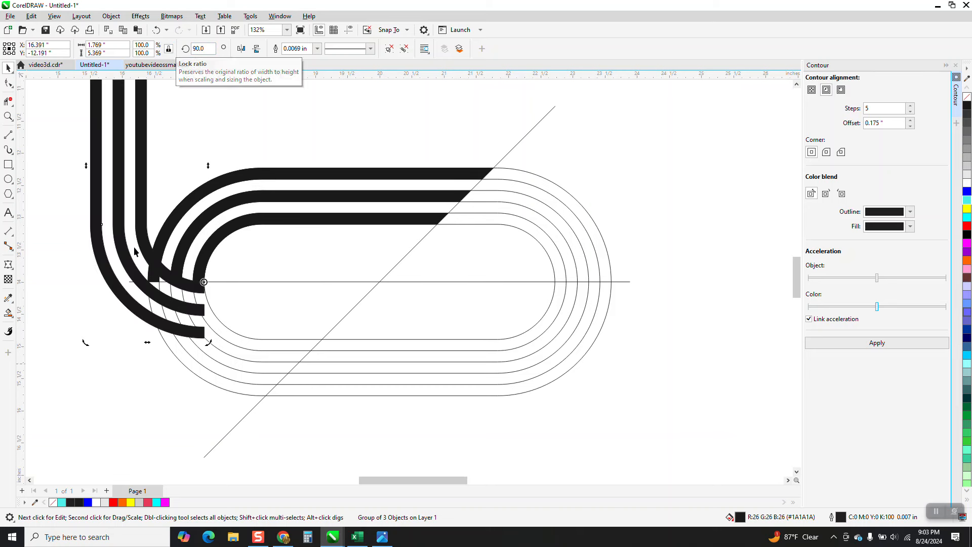
- Remove the fill from the original horizontal band group
click(241, 178)
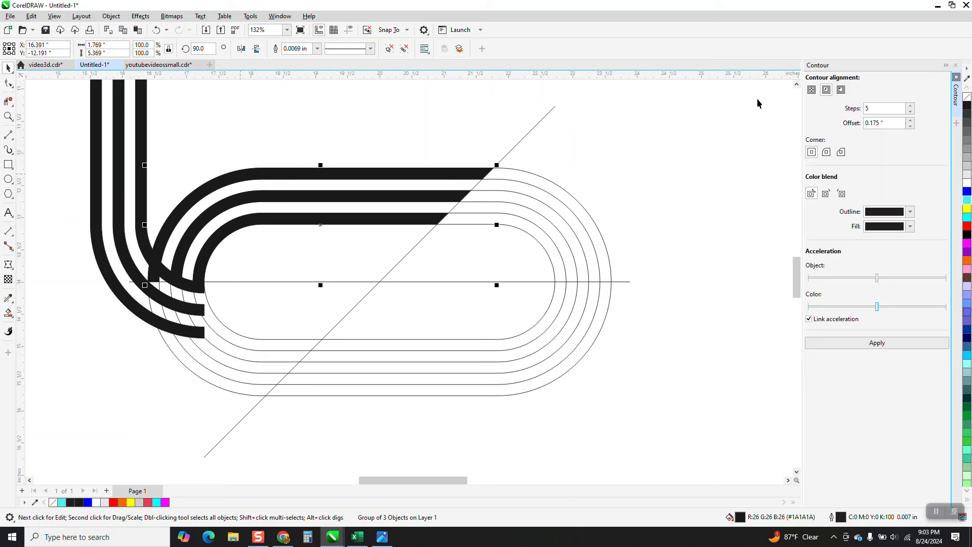
click(966, 100)
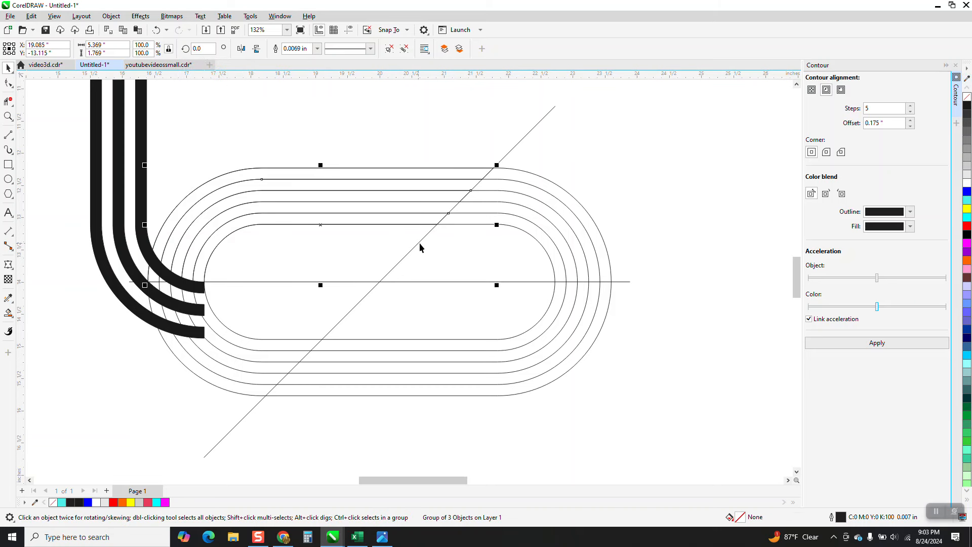
- Smart-fill the three alternating bands of the upper-left section in black up to the edge of the vertical rotated arm
click(8, 315)
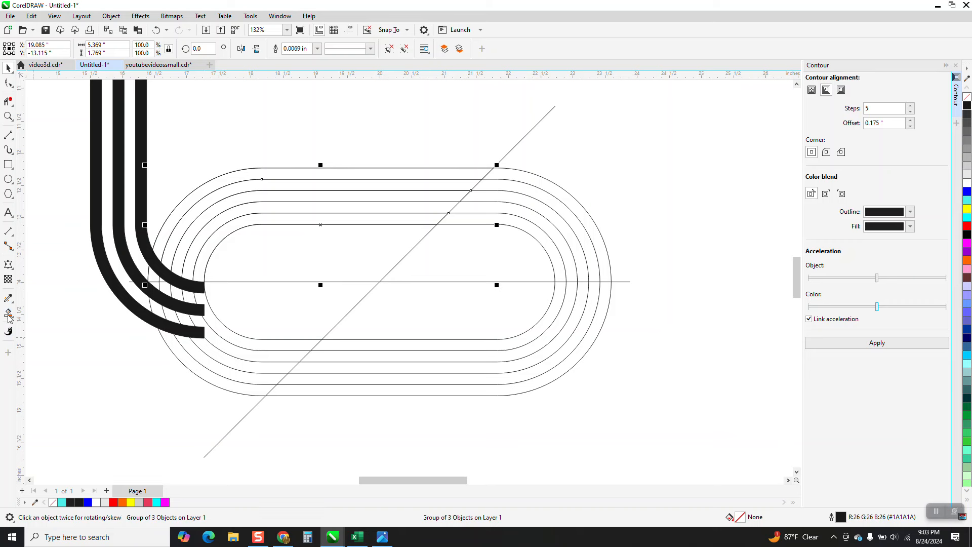
click(228, 210)
click(225, 205)
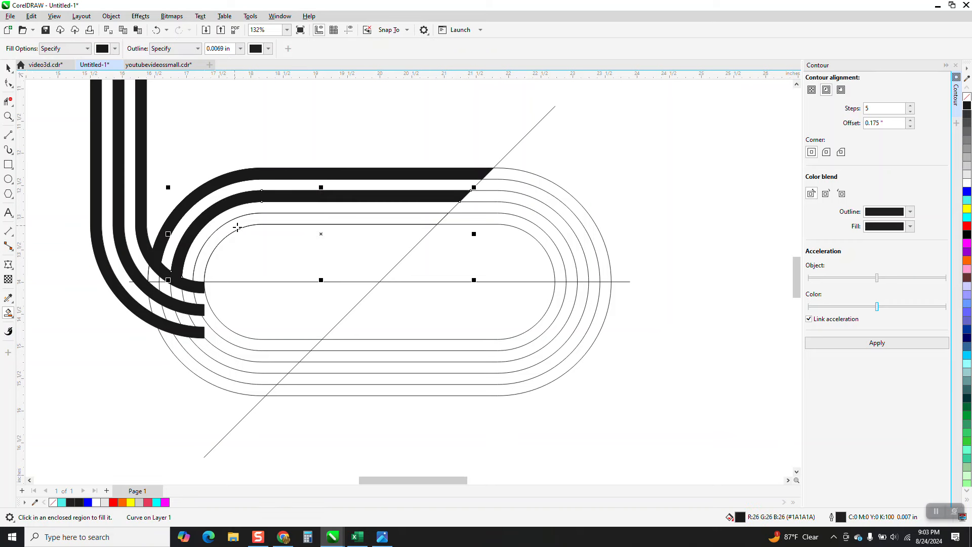
click(236, 225)
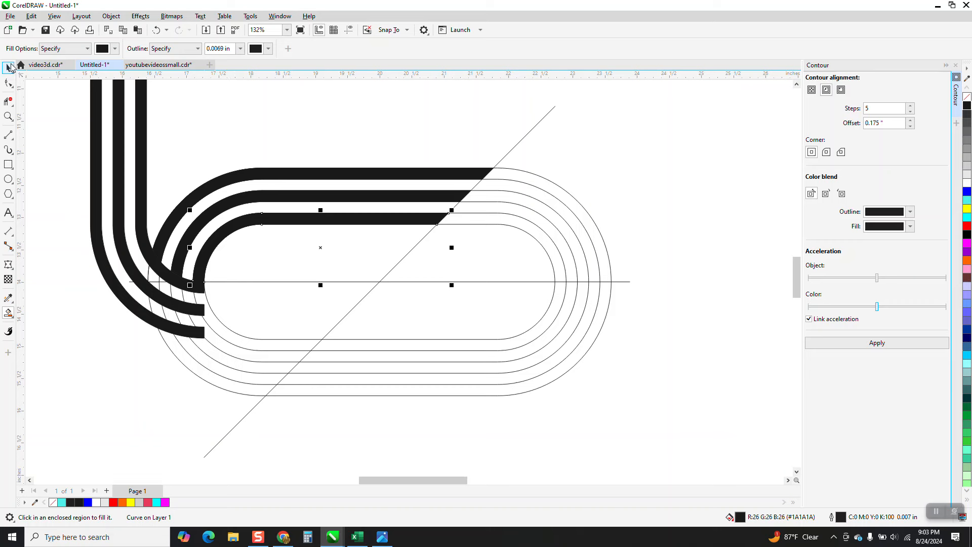
- Delete the vertical rotated band group that served as the cutting boundary
key(space)
click(142, 120)
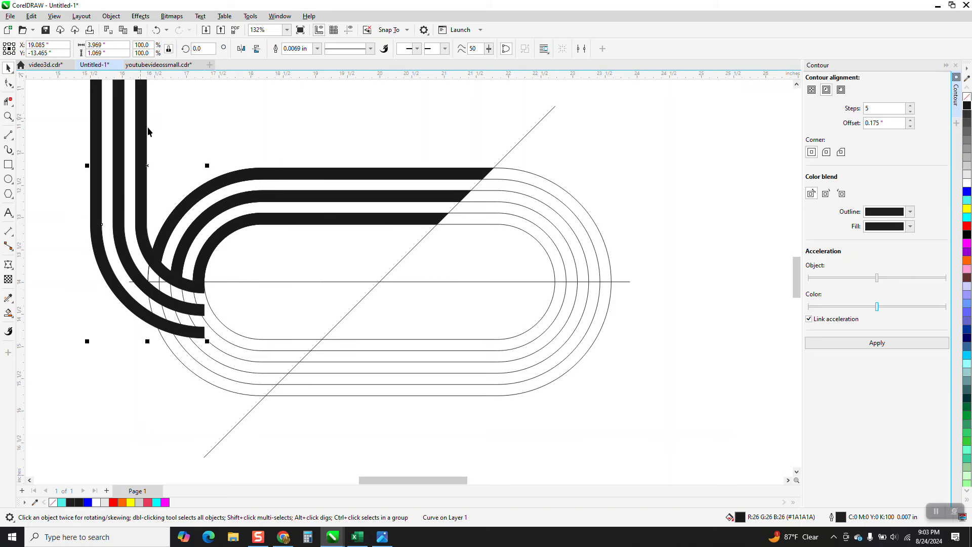
key(Delete)
- Select the trimmed black bands together with the unfilled original band group and group them
click(217, 188)
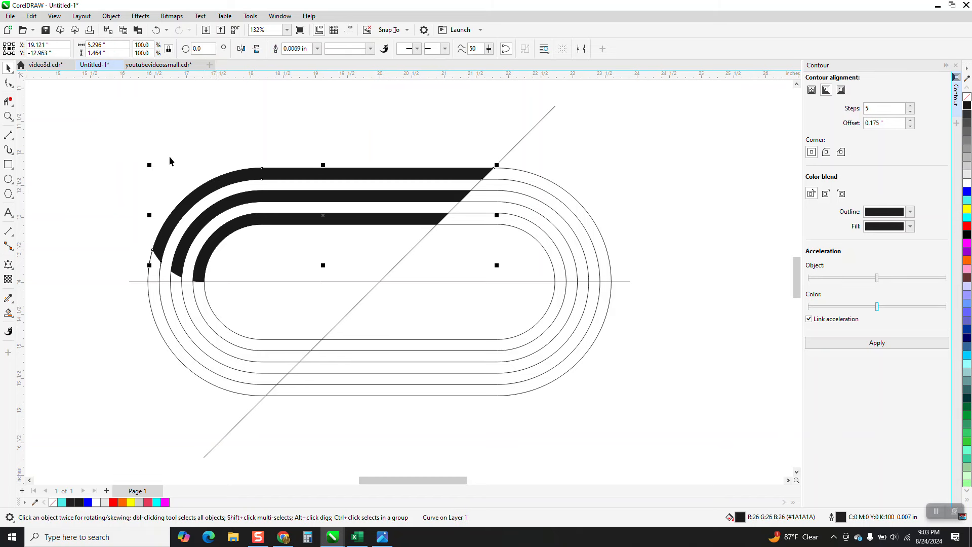
drag(133, 145, 509, 310)
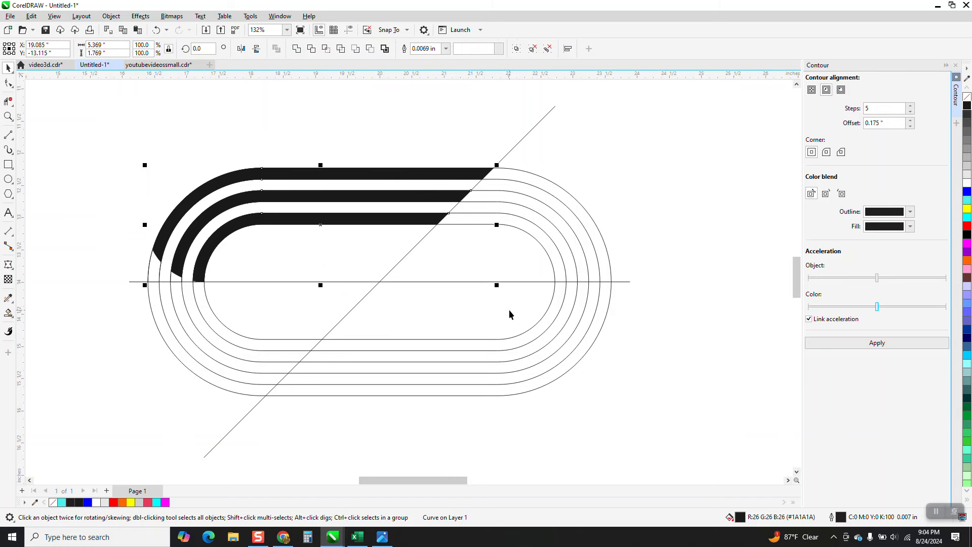
key(ctrl+g)
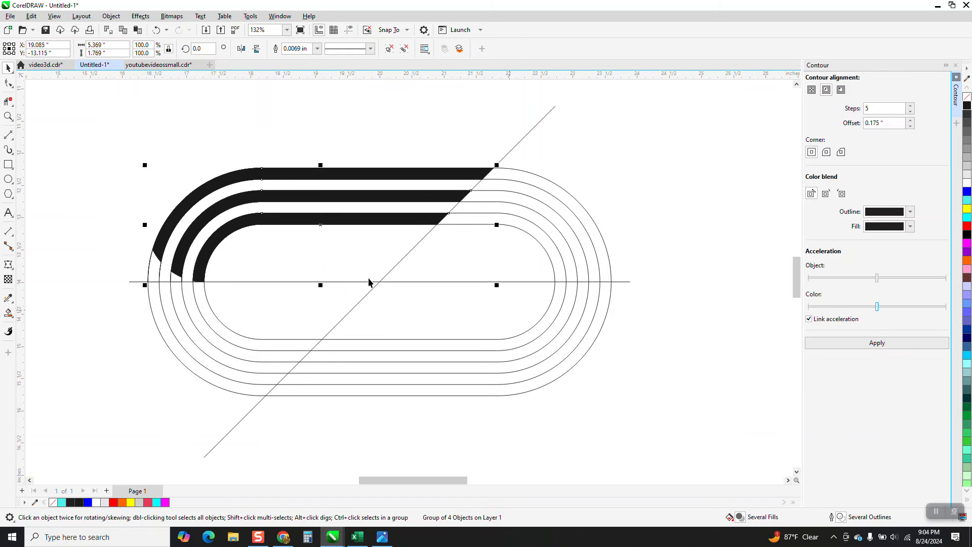
- Place the new group's rotation centre on the innermost band's lower inner corner and make a copy rotated 90 degrees
click(366, 223)
drag(321, 228, 204, 282)
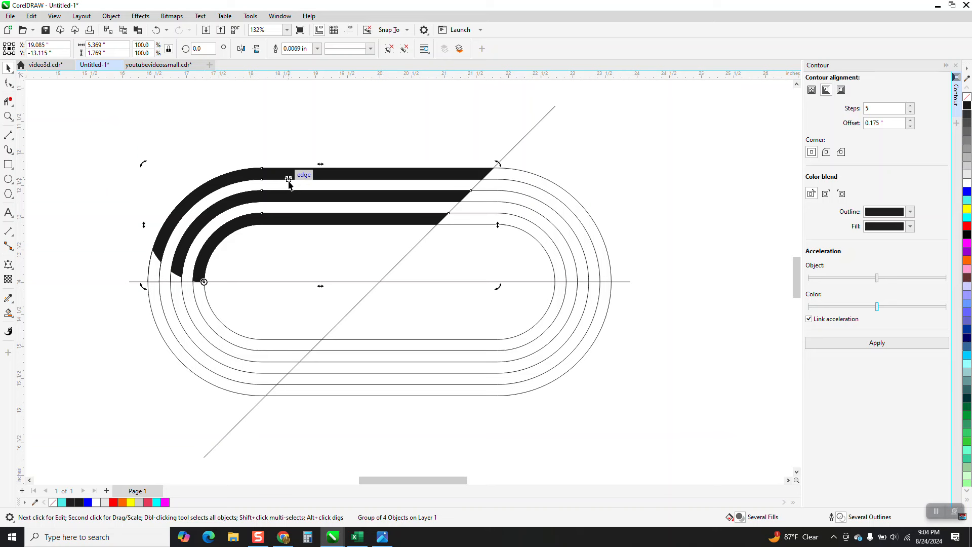
click(202, 49)
text(90)
key(Return)
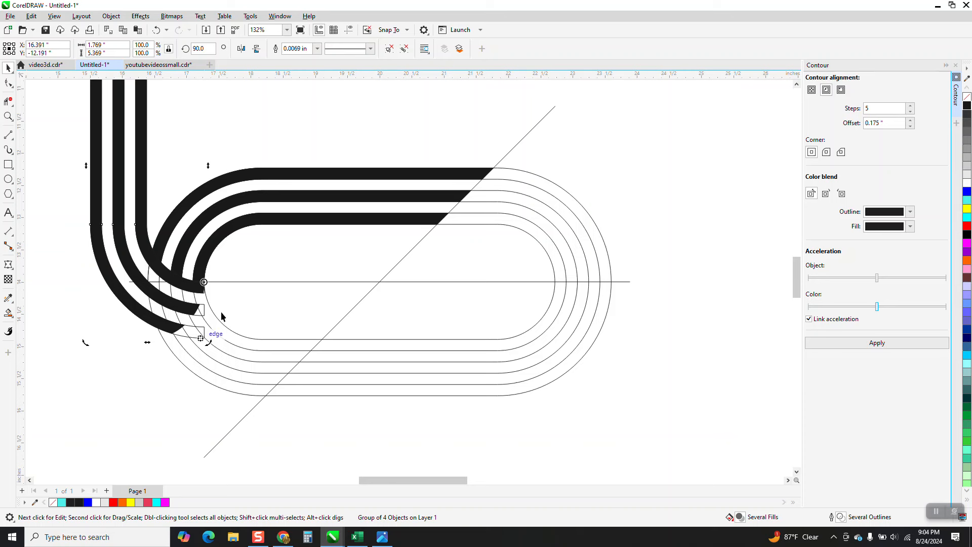
- Make copies of the arms rotated 180 degrees to complete the four-arm pinwheel
click(204, 282)
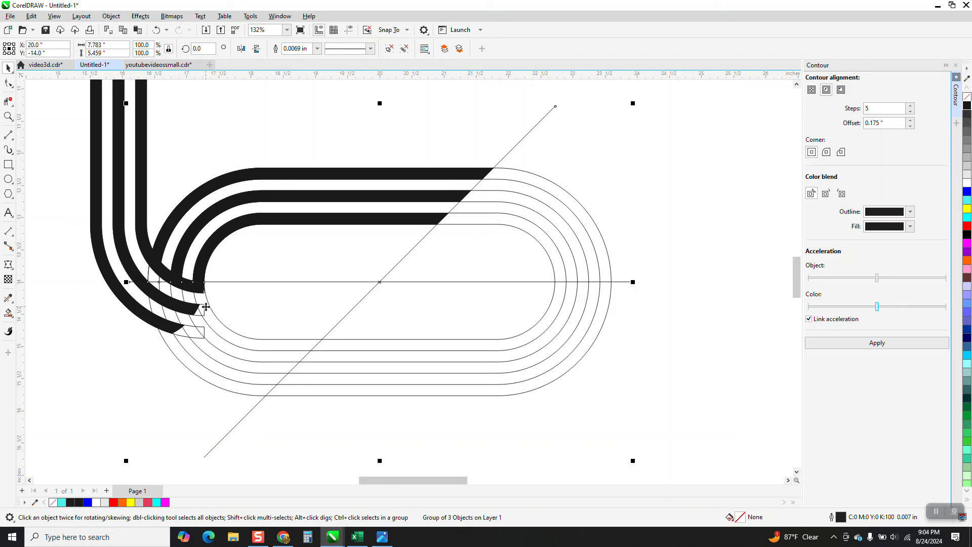
click(142, 174)
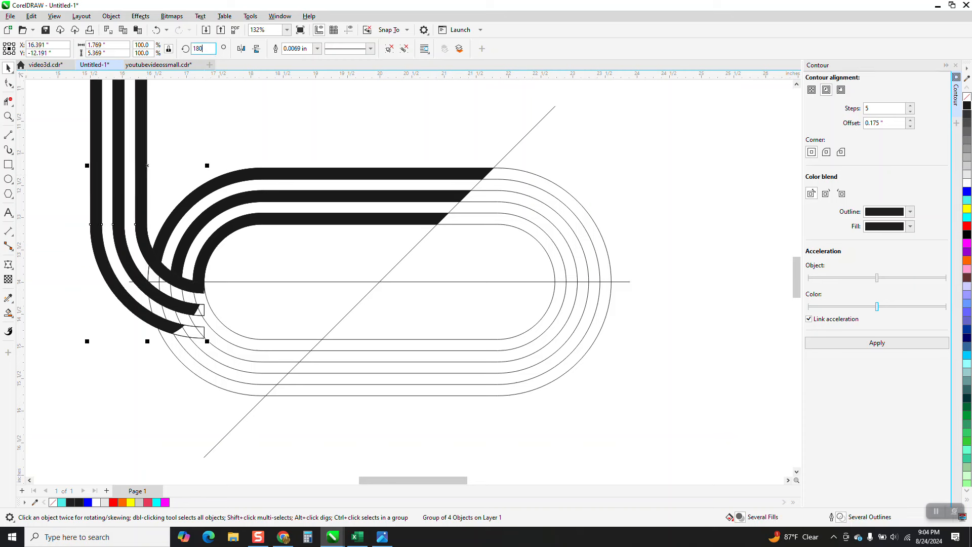
key(Return)
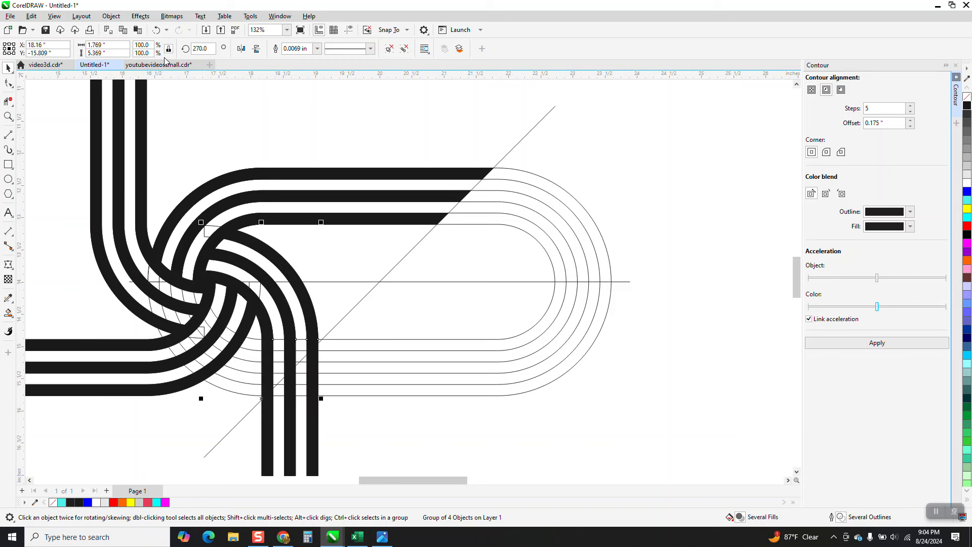
- Delete the grouped contour outlines and crossing guide lines
click(499, 225)
key(Delete)
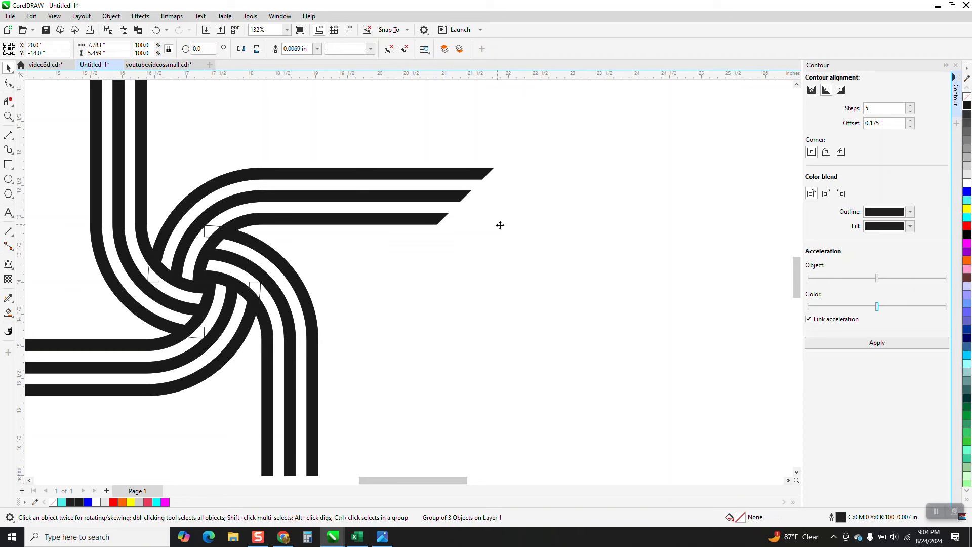
click(299, 241)
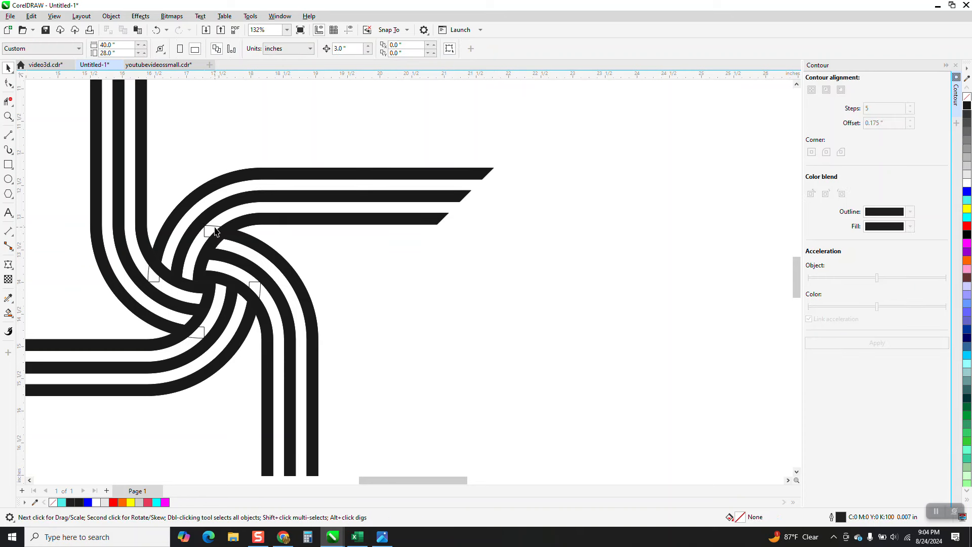
click(215, 231)
key(Delete)
click(187, 152)
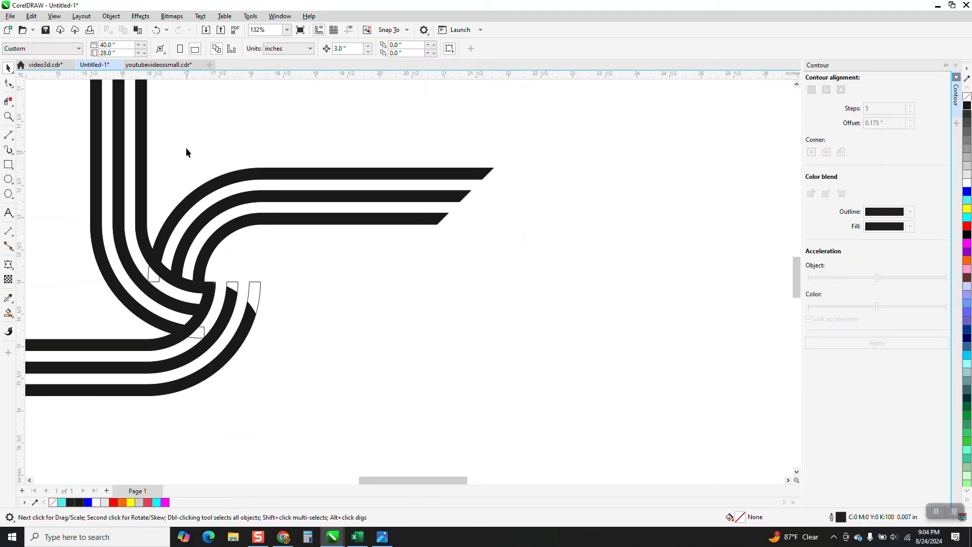
key(ctrl+z)
- Select all four arms of the pinwheel and ungroup them
scroll(484, 226, down, 2)
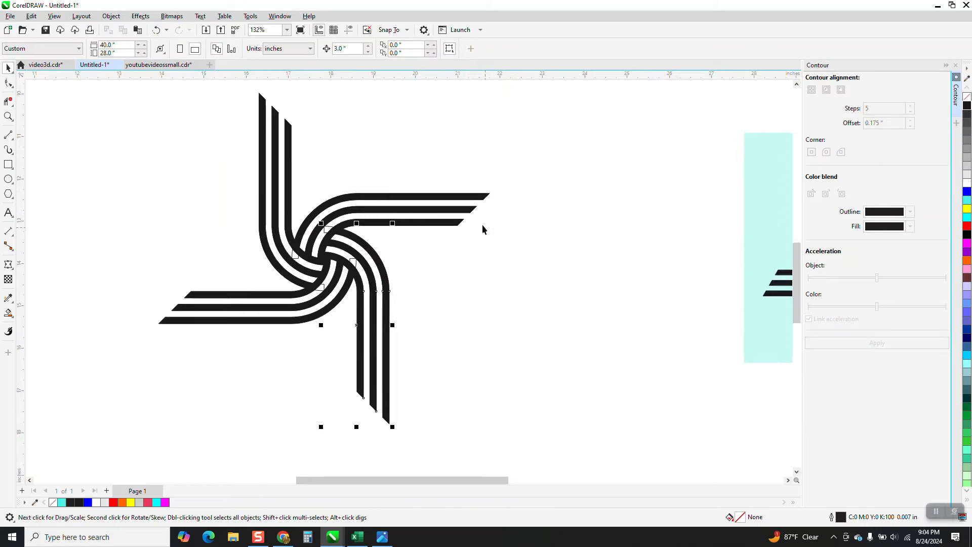
drag(180, 98, 559, 425)
click(112, 16)
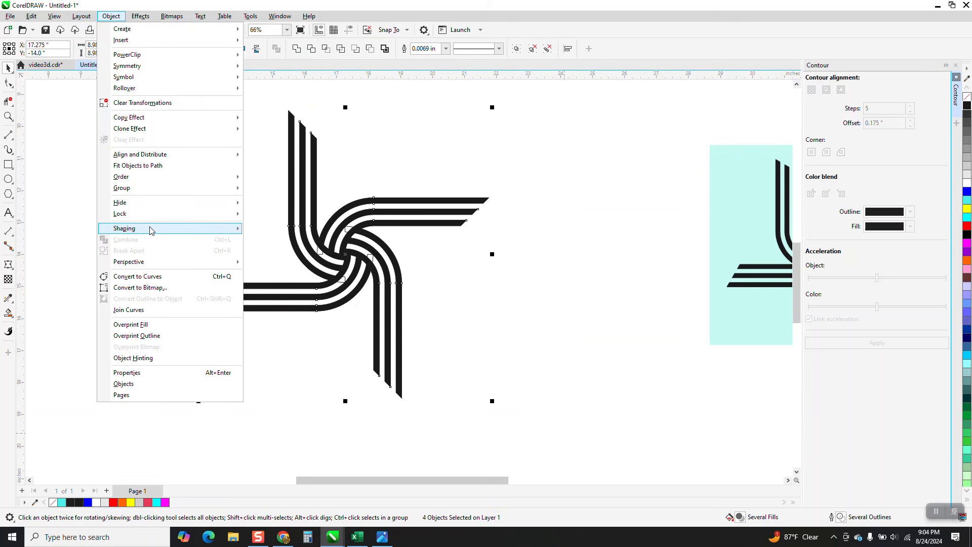
mouse_move(150, 191)
click(273, 197)
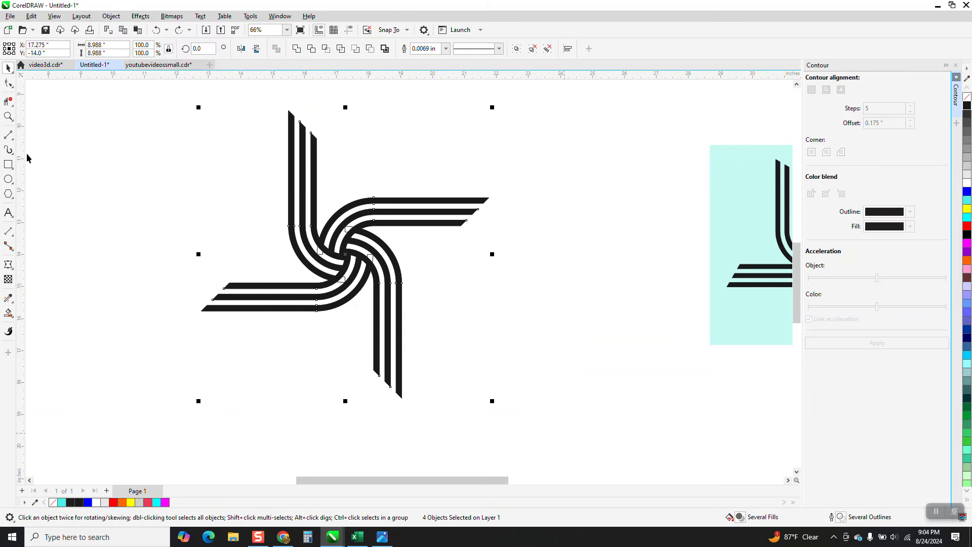
- Delete the four leftover unfilled band outlines around the pinwheel's centre, leaving only the black bands
click(8, 118)
drag(258, 200, 437, 302)
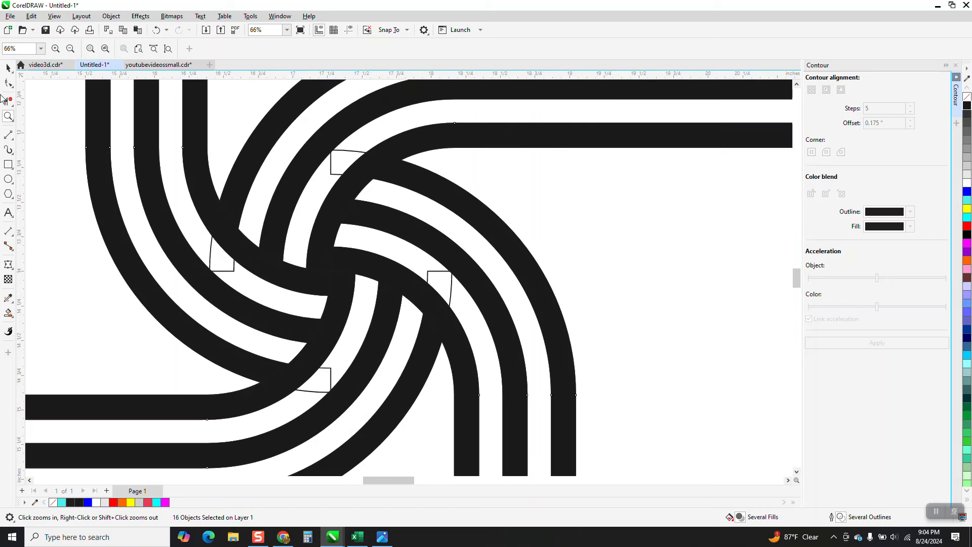
key(space)
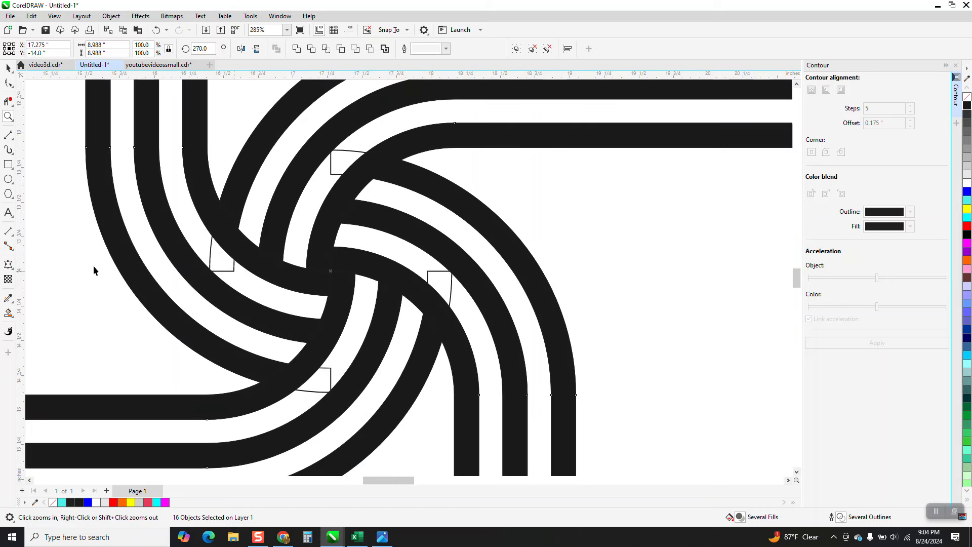
click(223, 269)
key(Escape)
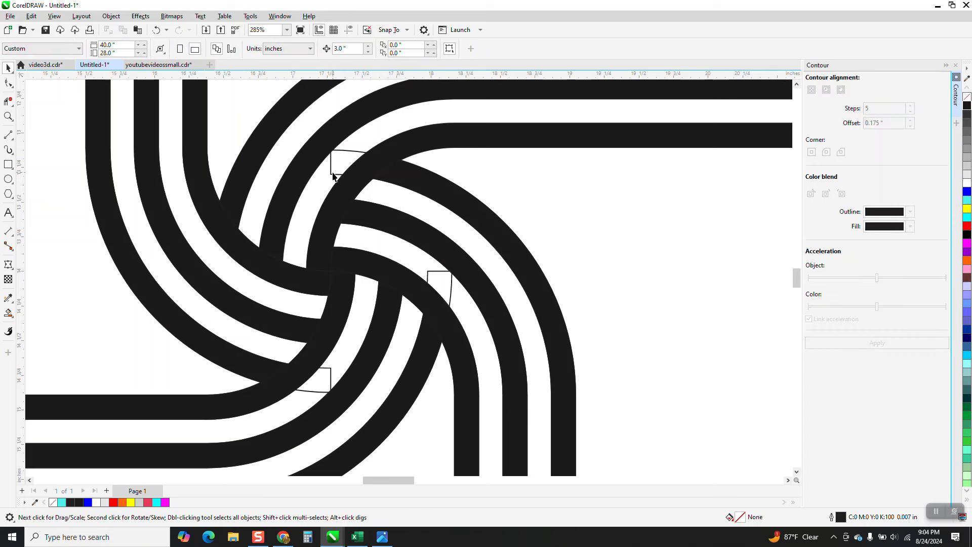
click(452, 284)
key(Escape)
click(452, 284)
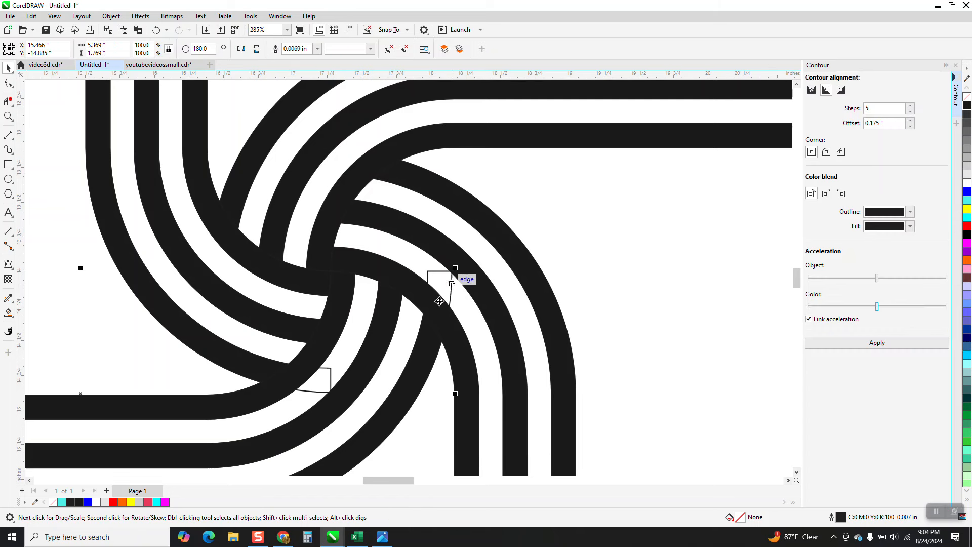
click(330, 368)
key(Escape)
- Select the whole pinwheel, scale it down proportionally to about 6.4 inches and move it beside the reference design
scroll(329, 369, down, 11)
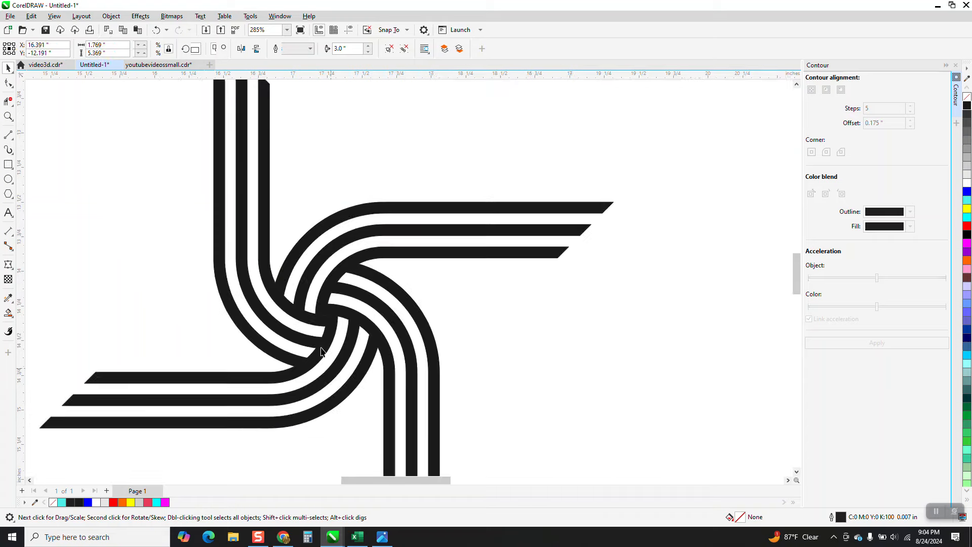
scroll(262, 285, down, 3)
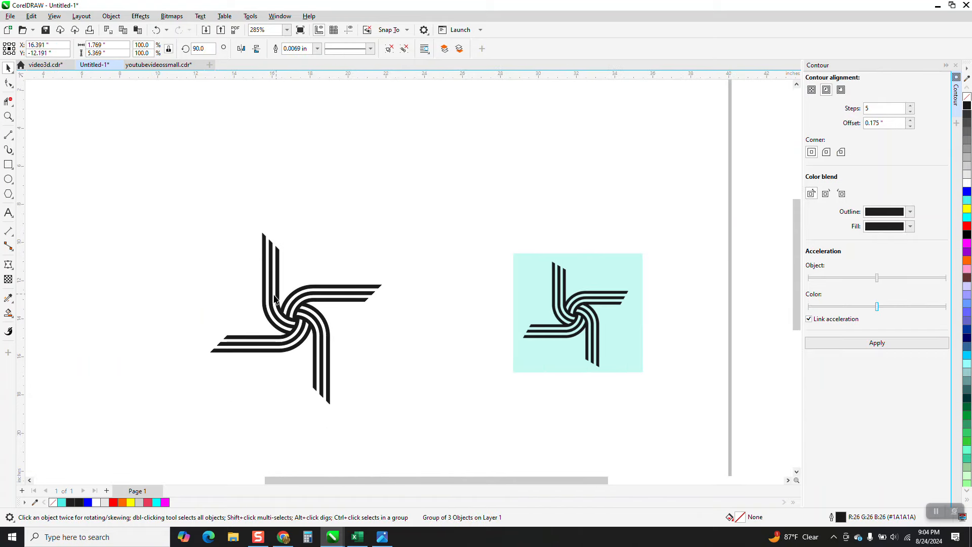
key(Escape)
click(367, 284)
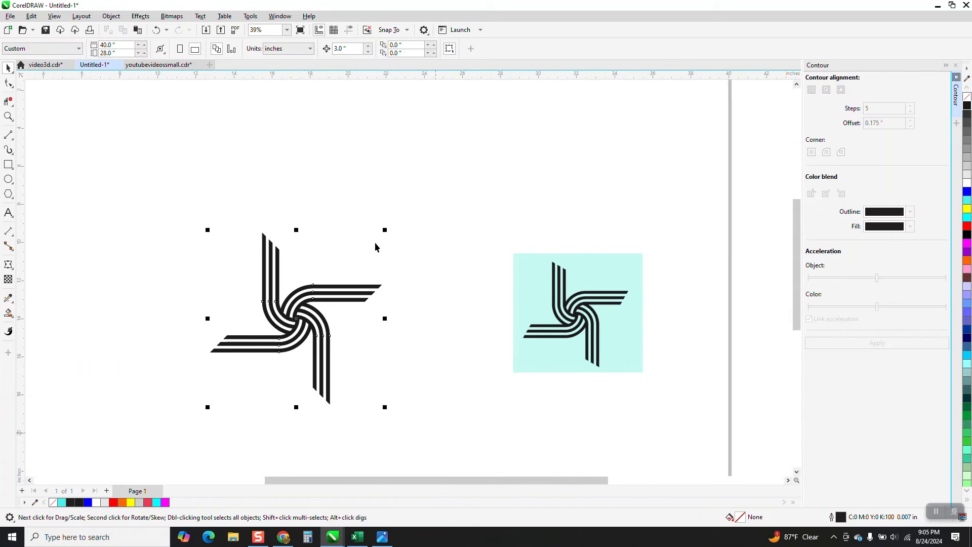
drag(387, 230, 337, 279)
drag(274, 343, 438, 315)
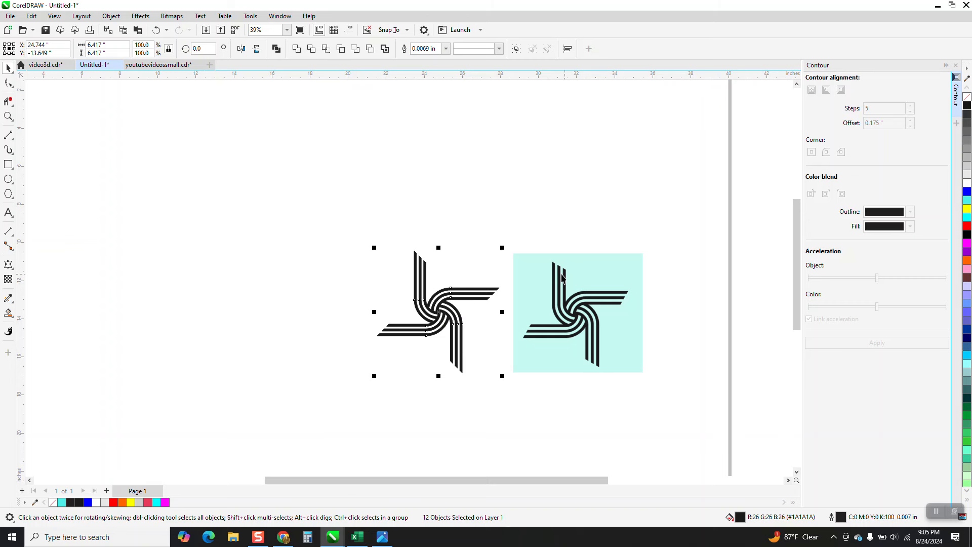
- Draw a background rectangle about 7.3 by 7.25 inches around the pinwheel
click(8, 116)
drag(376, 240, 674, 402)
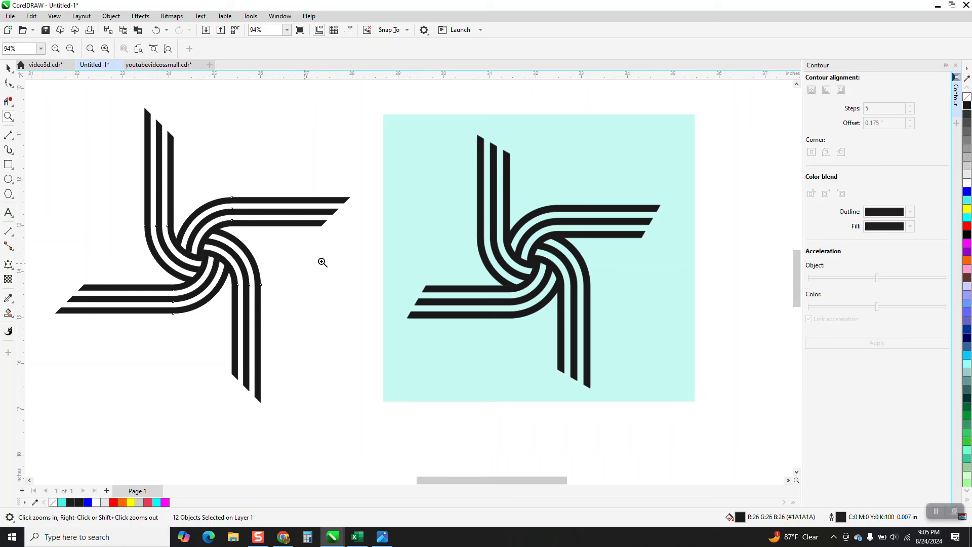
key(F3)
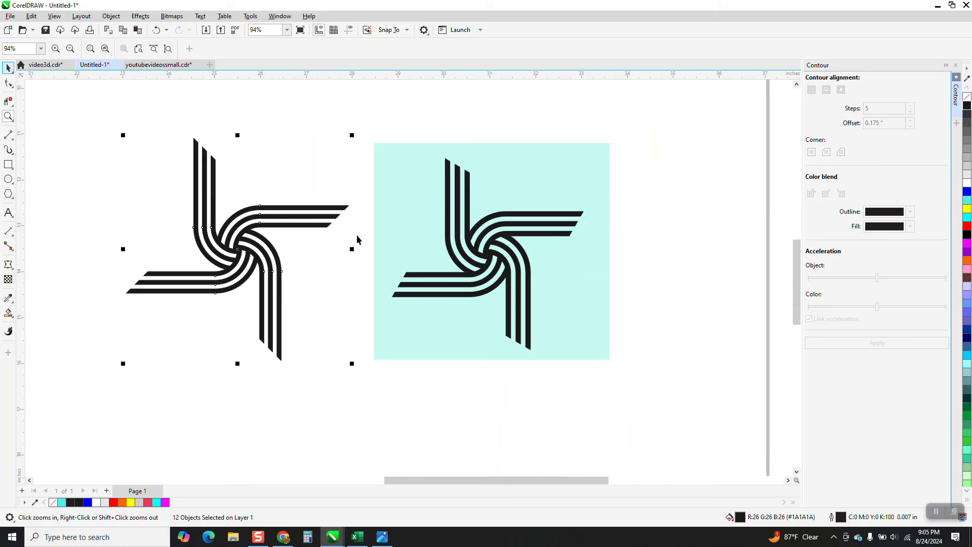
click(6, 69)
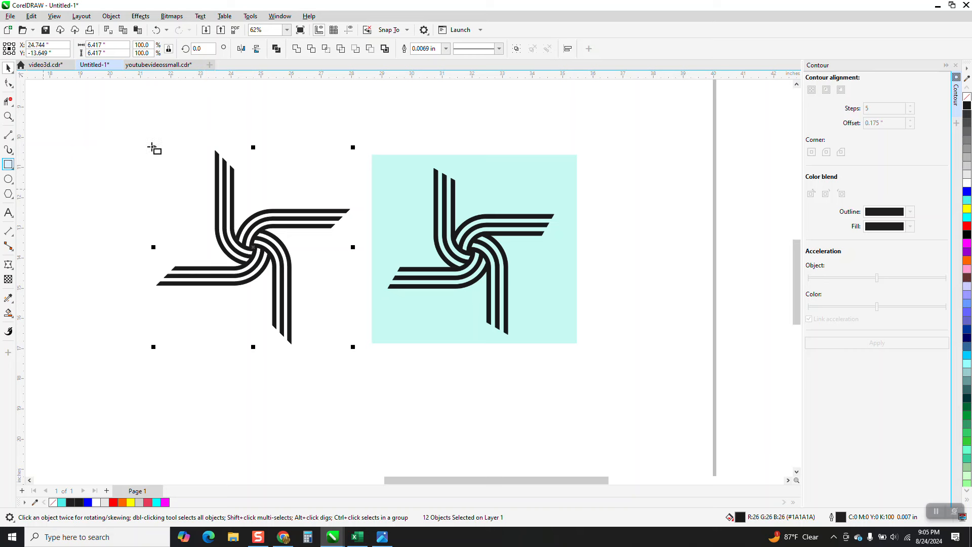
drag(141, 138, 364, 360)
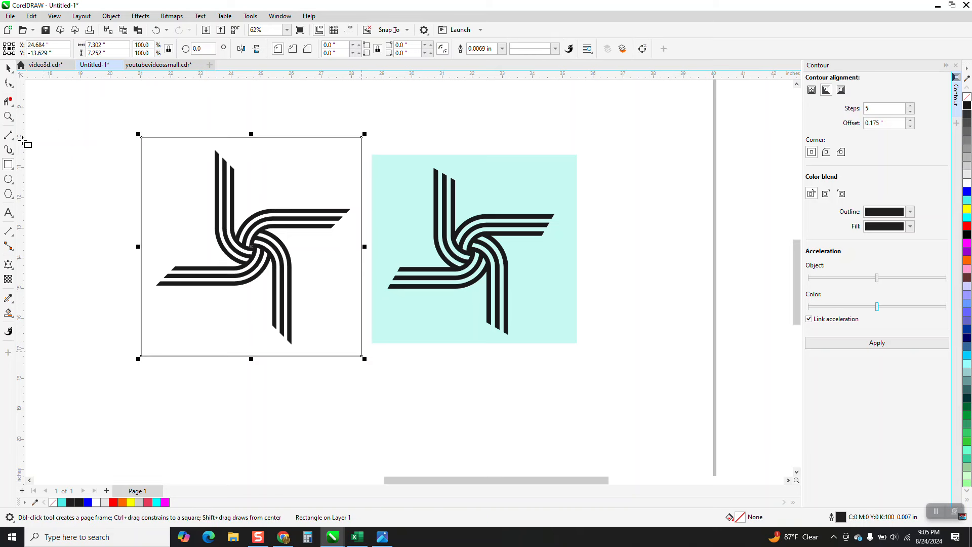
- Smart-fill the rectangle's background around the arms with the light aqua sampled from the reference (R200 G250 B244)
click(13, 318)
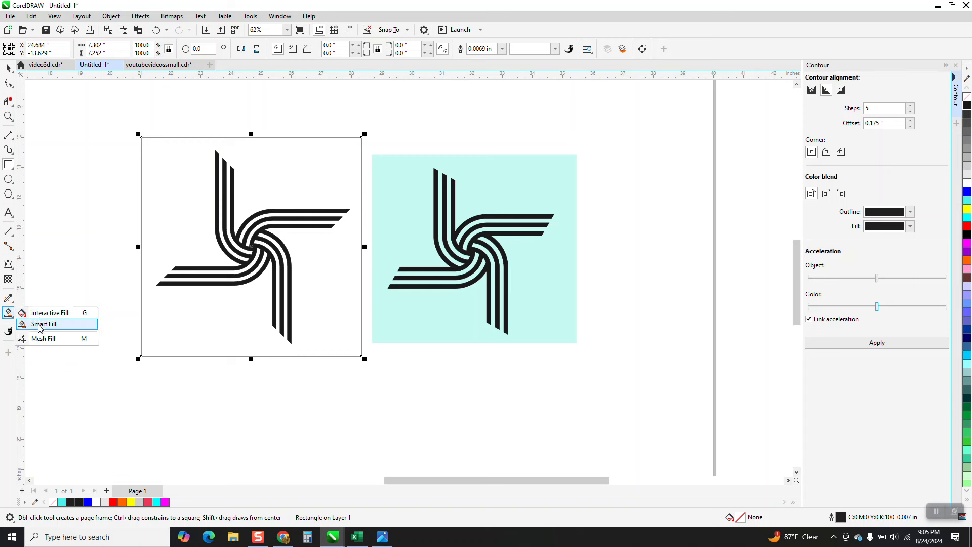
click(40, 324)
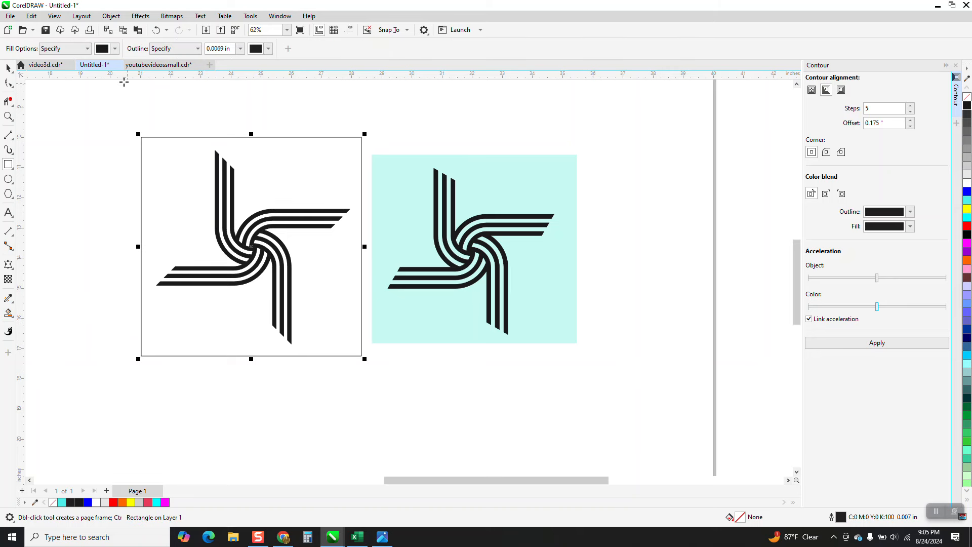
click(115, 51)
click(200, 213)
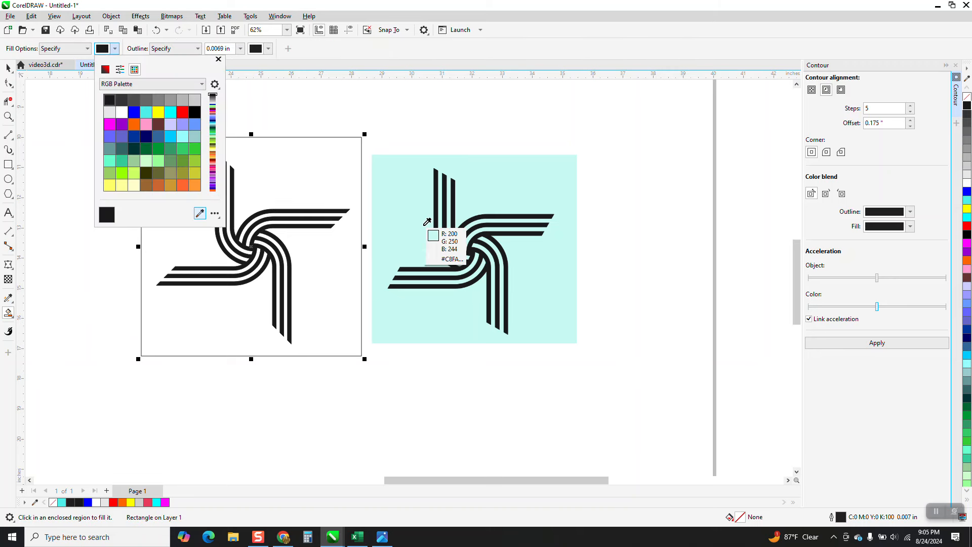
click(425, 220)
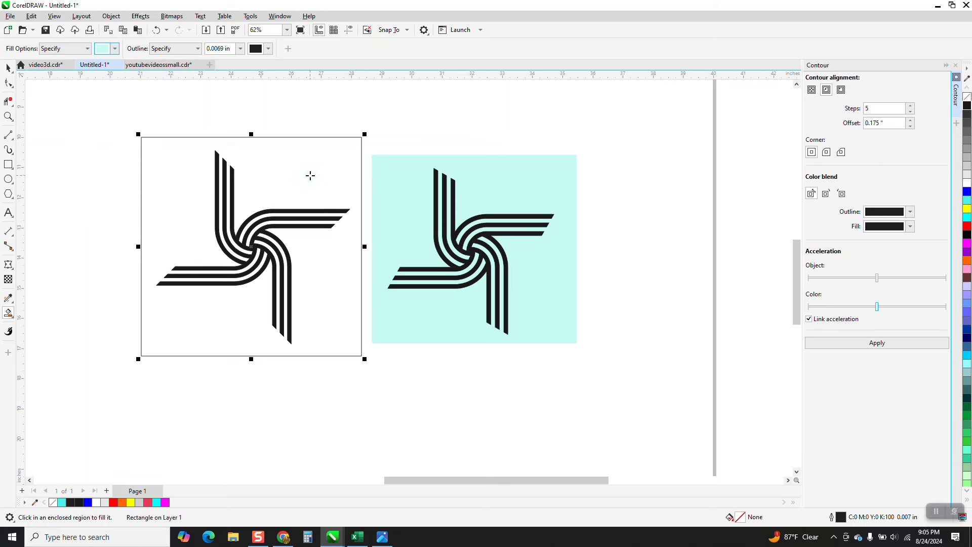
click(310, 176)
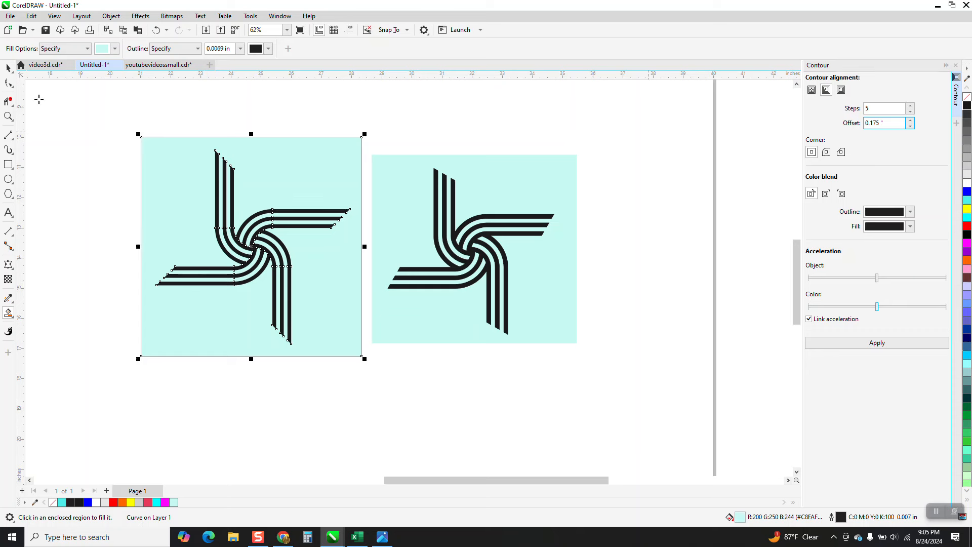
- Inspect the interwoven centre of the finished pinwheel up close and compare the whole design with the reference beside it
click(8, 68)
key(space)
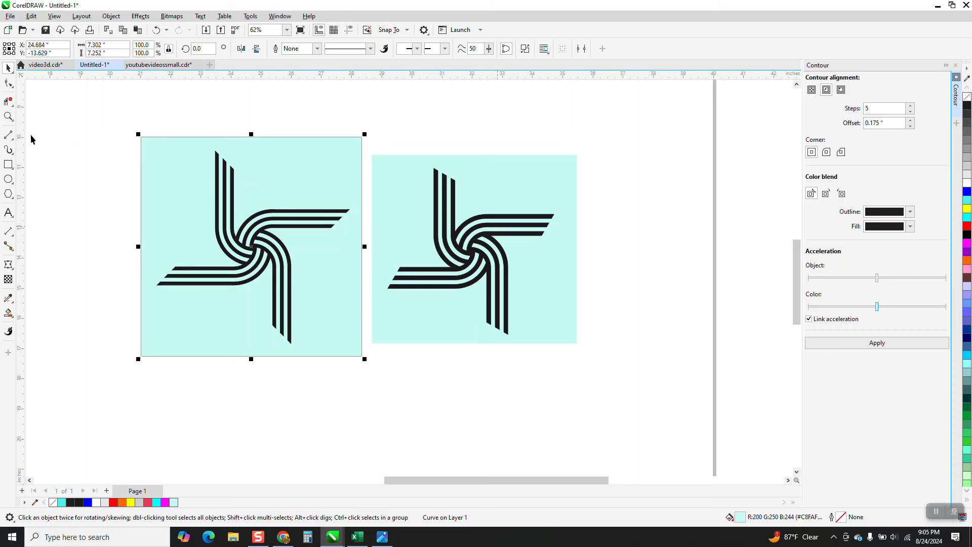
click(8, 116)
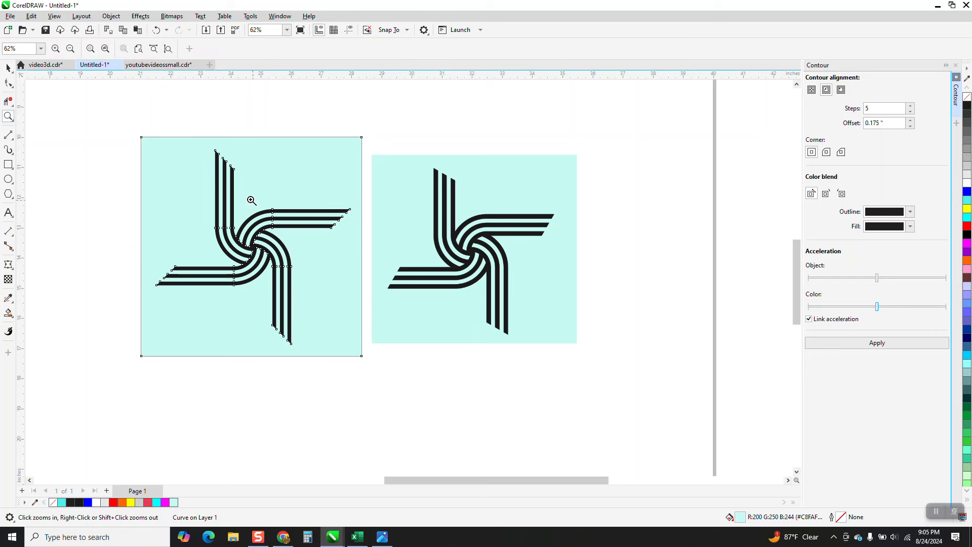
drag(146, 150, 532, 374)
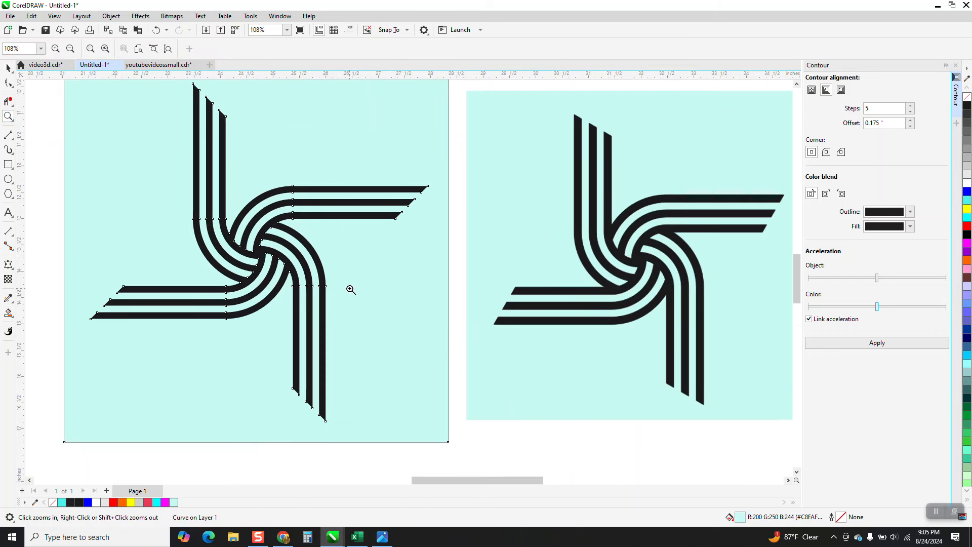
drag(227, 218, 316, 283)
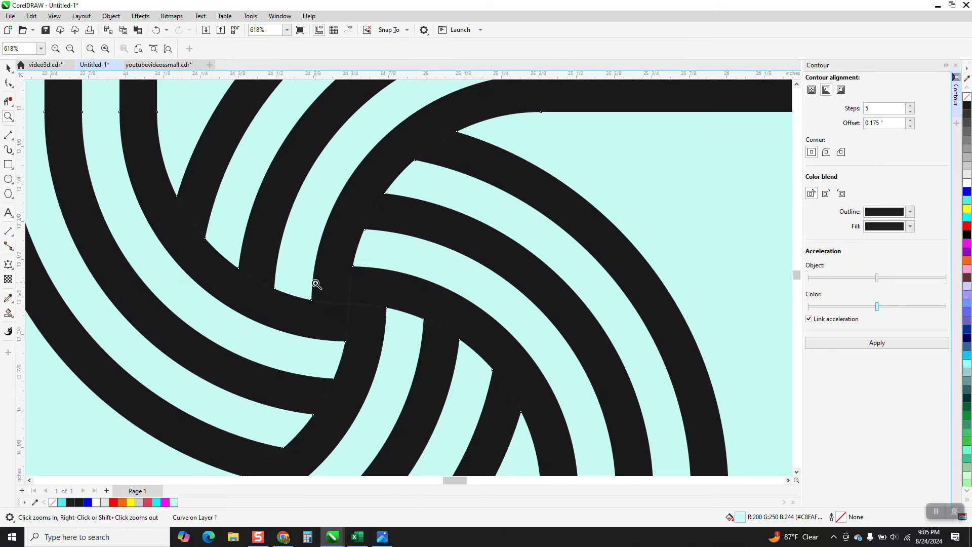
scroll(314, 269, down, 4)
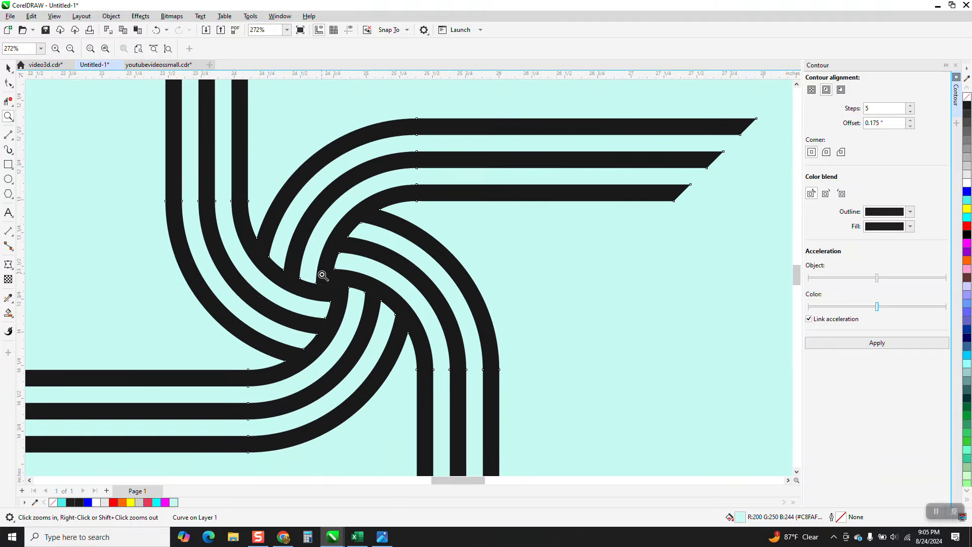
scroll(323, 276, down, 5)
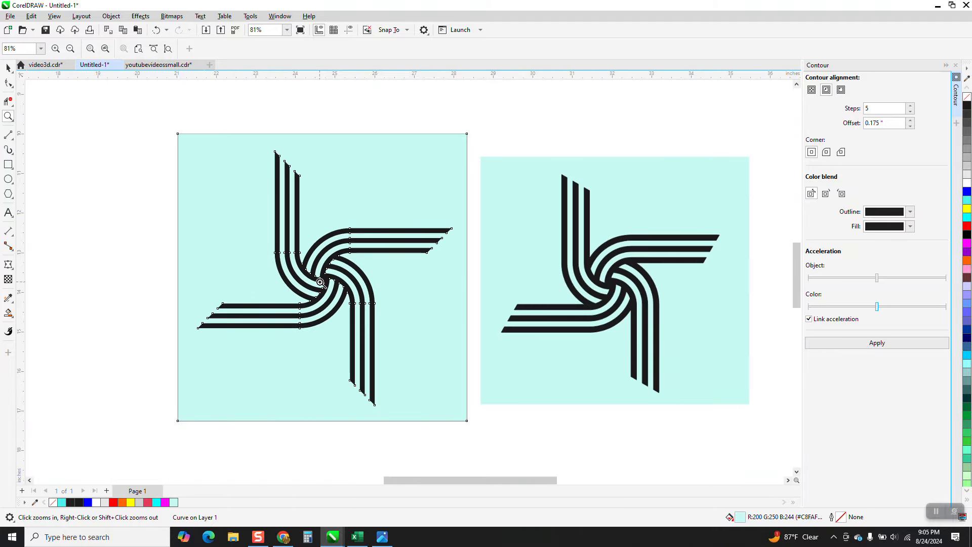